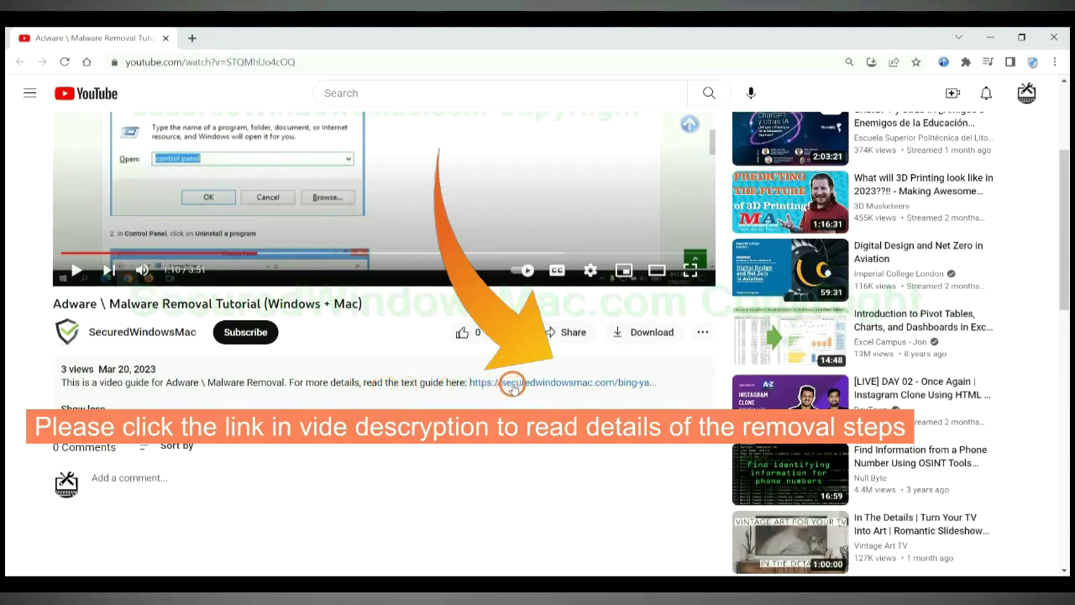
- Open the removal guide and scroll to its Instant Automatic Removal section
{"action": "left_click", "coordinate": [513, 384]}
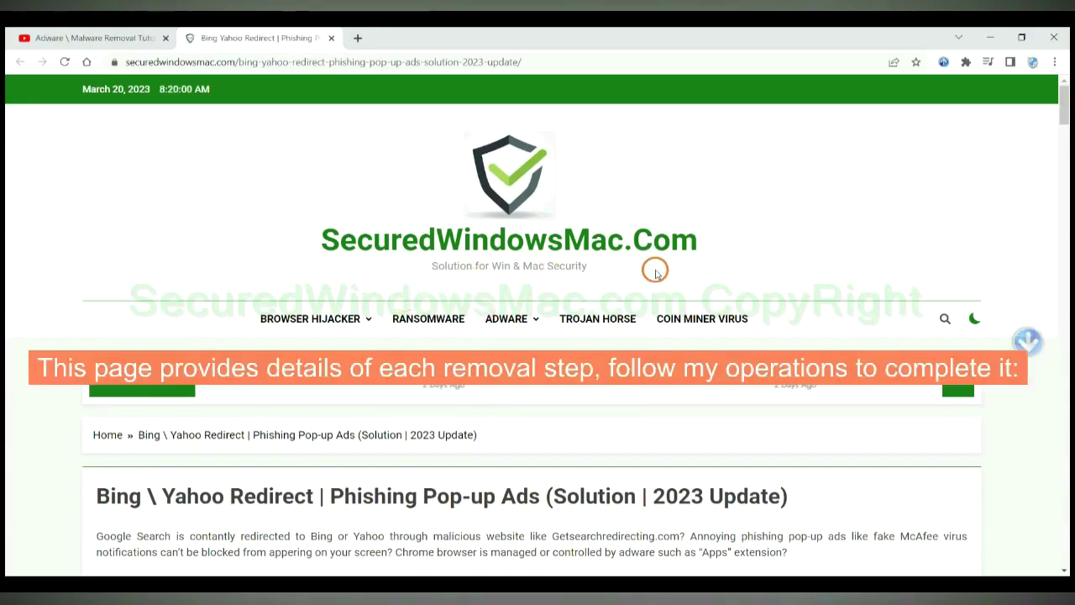
{"action": "scroll", "coordinate": [760, 250], "scroll_direction": "down", "scroll_amount": 4}
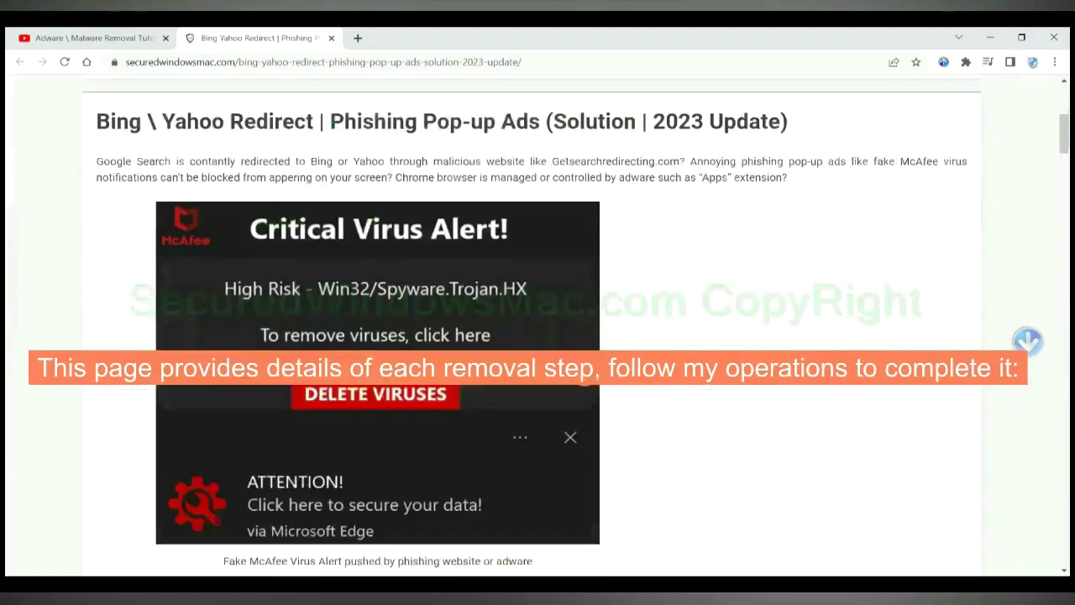
{"action": "scroll", "coordinate": [537, 319], "scroll_direction": "down", "scroll_amount": 10}
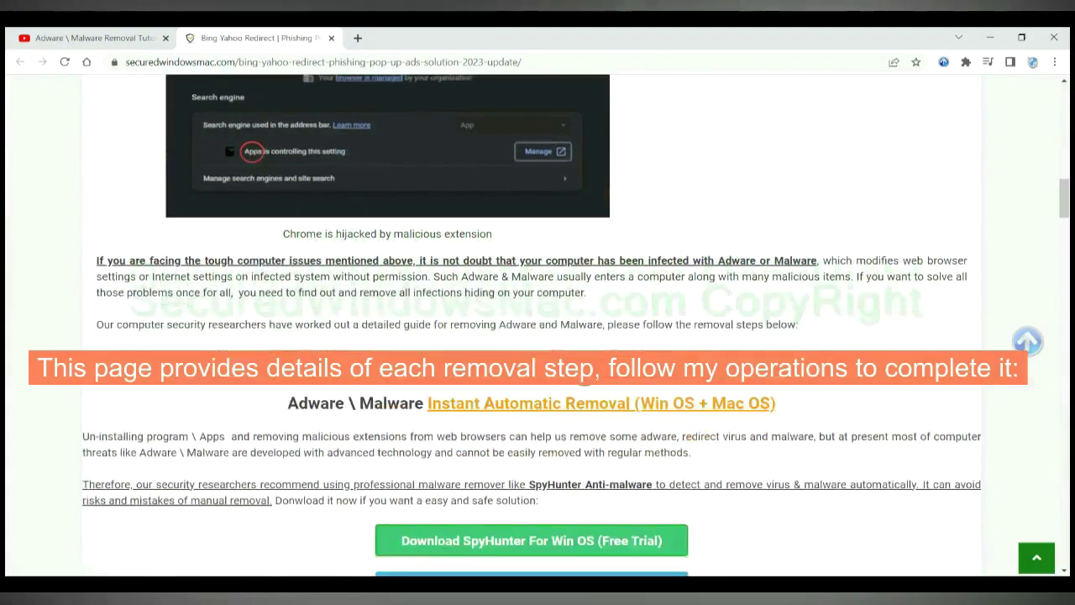
{"action": "scroll", "coordinate": [585, 376], "scroll_direction": "down", "scroll_amount": 2}
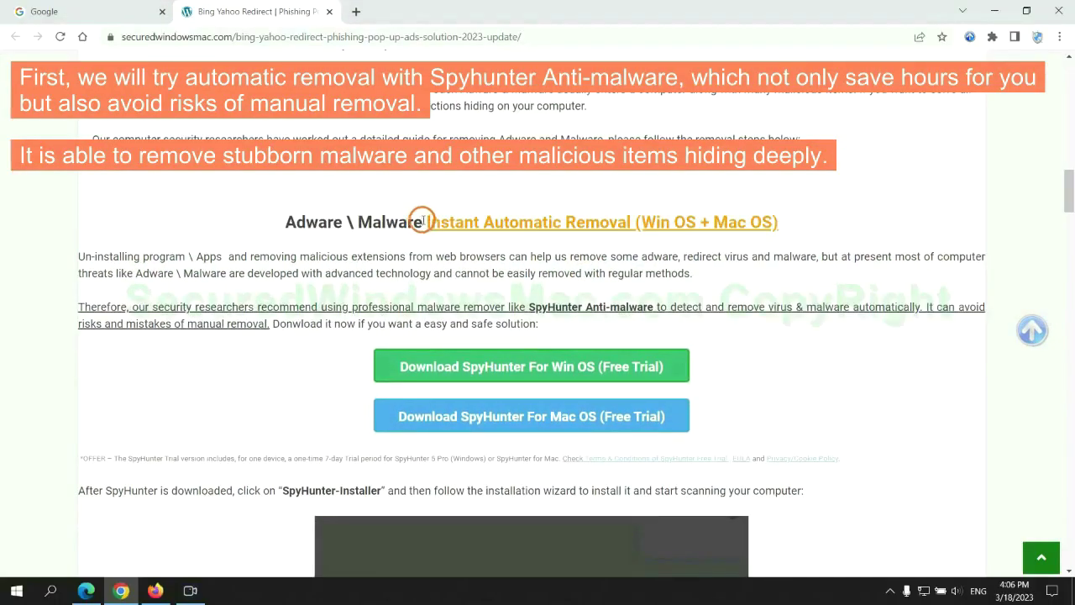
{"action": "left_click_drag", "start_coordinate": [424, 221], "coordinate": [631, 221]}
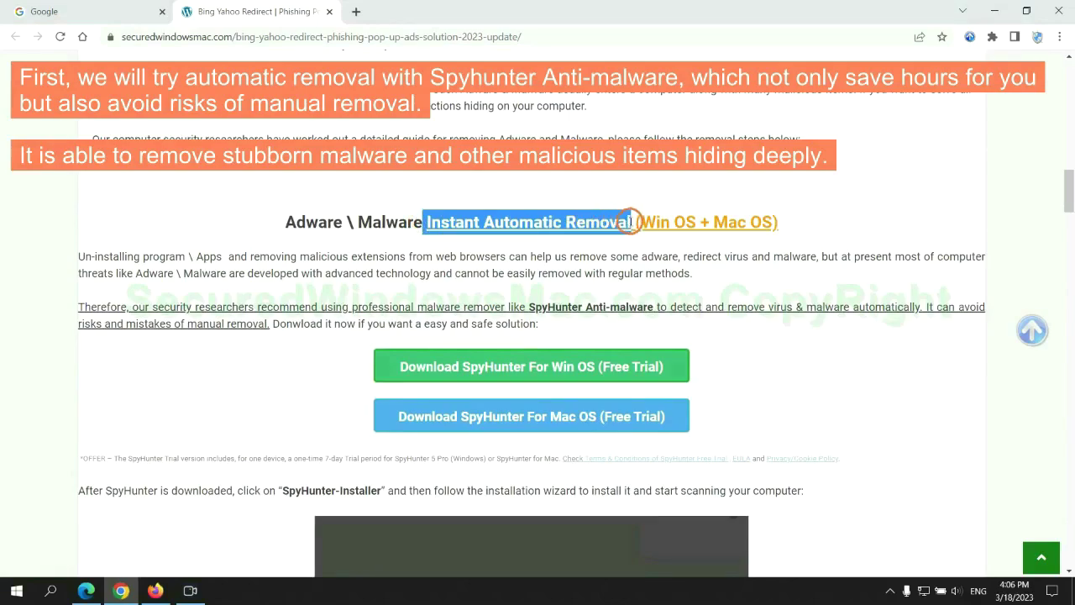
{"action": "left_click", "coordinate": [537, 190]}
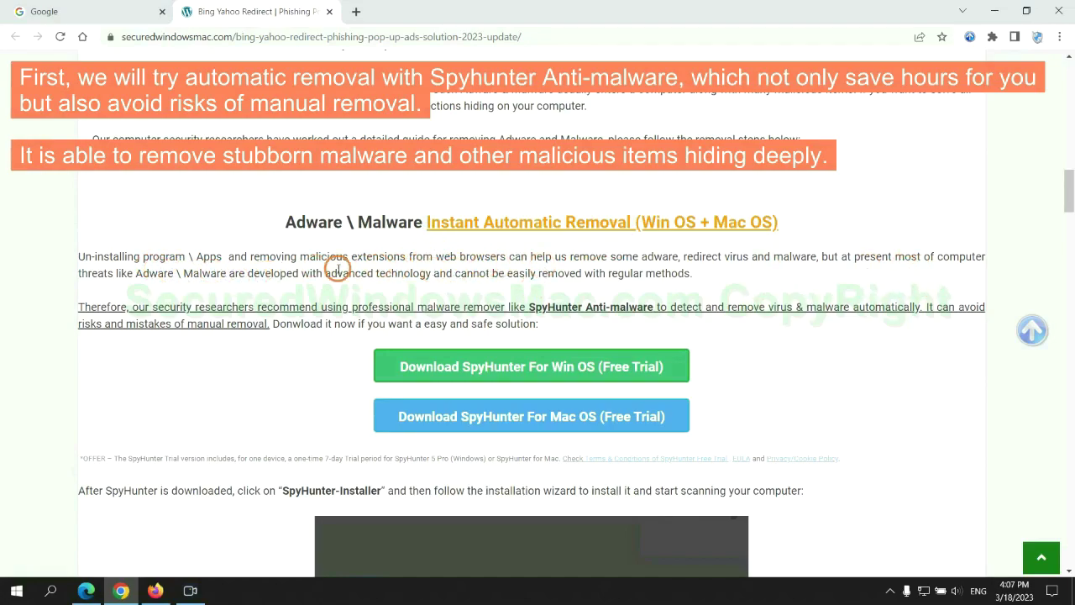
- Keep the downloaded SpyHunter for Windows installer despite the harmful-file warning
{"action": "scroll", "coordinate": [533, 304], "scroll_direction": "down", "scroll_amount": 1}
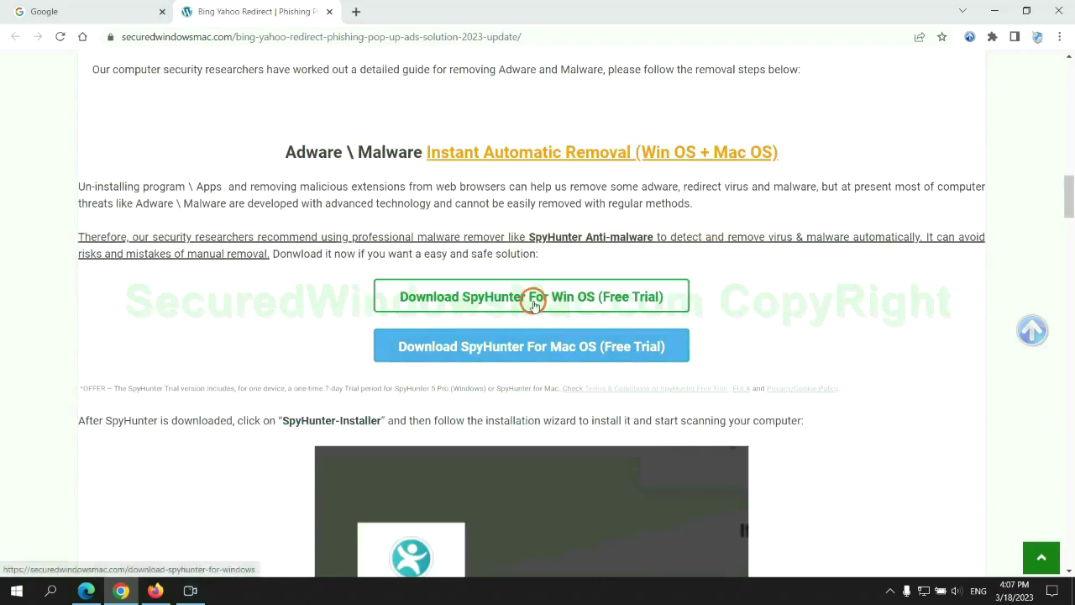
{"action": "scroll", "coordinate": [542, 338], "scroll_direction": "down", "scroll_amount": 1}
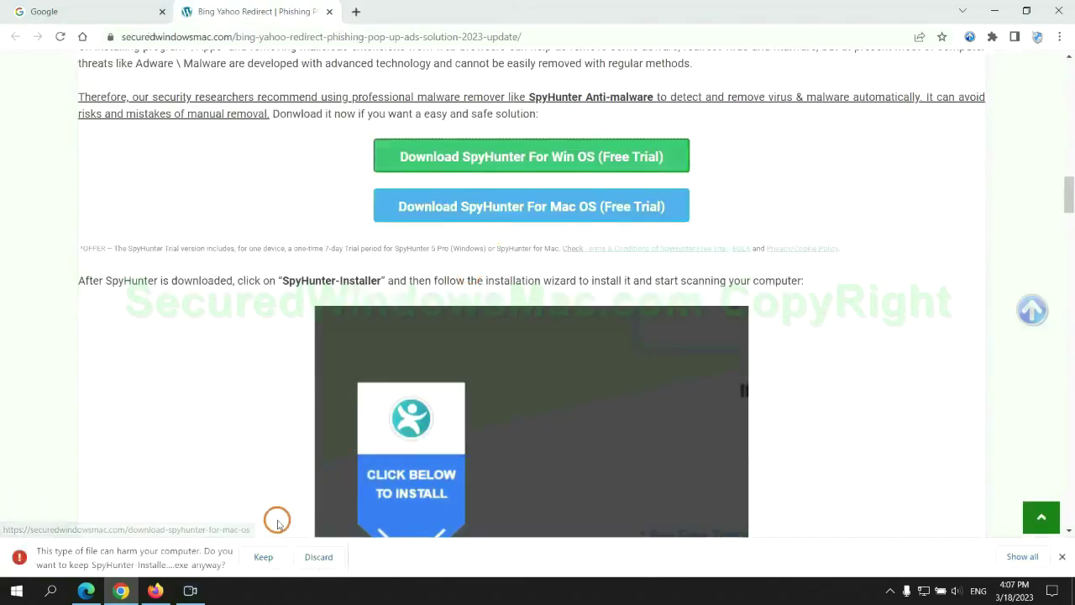
{"action": "left_click", "coordinate": [261, 555]}
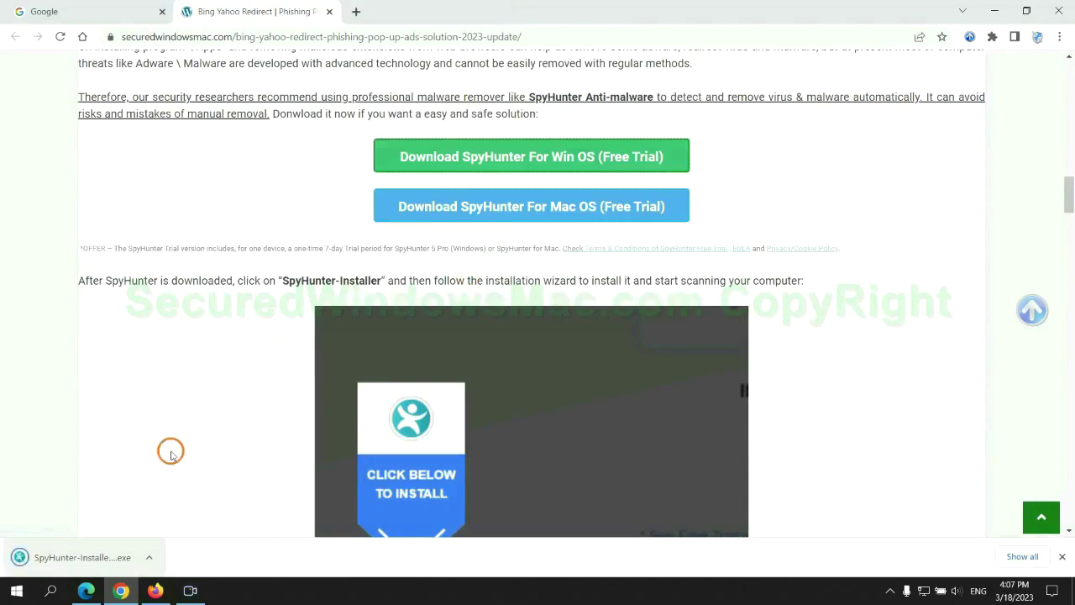
- Install SpyHunter 5 accepting the EULA, scan the computer, and choose the FREE 7-day trial
{"action": "left_click", "coordinate": [103, 558]}
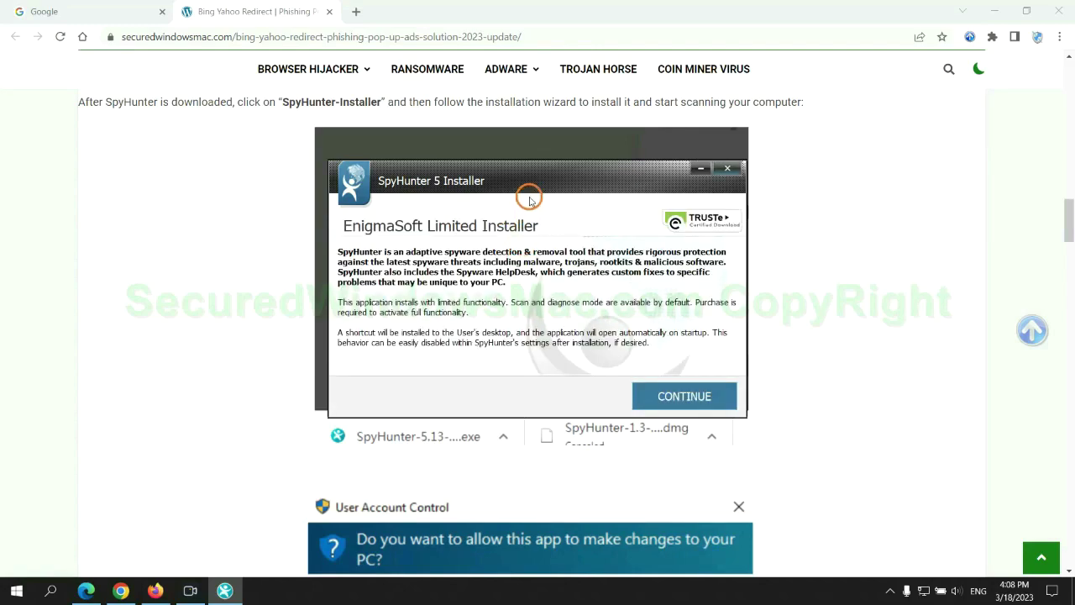
{"action": "left_click", "coordinate": [708, 397]}
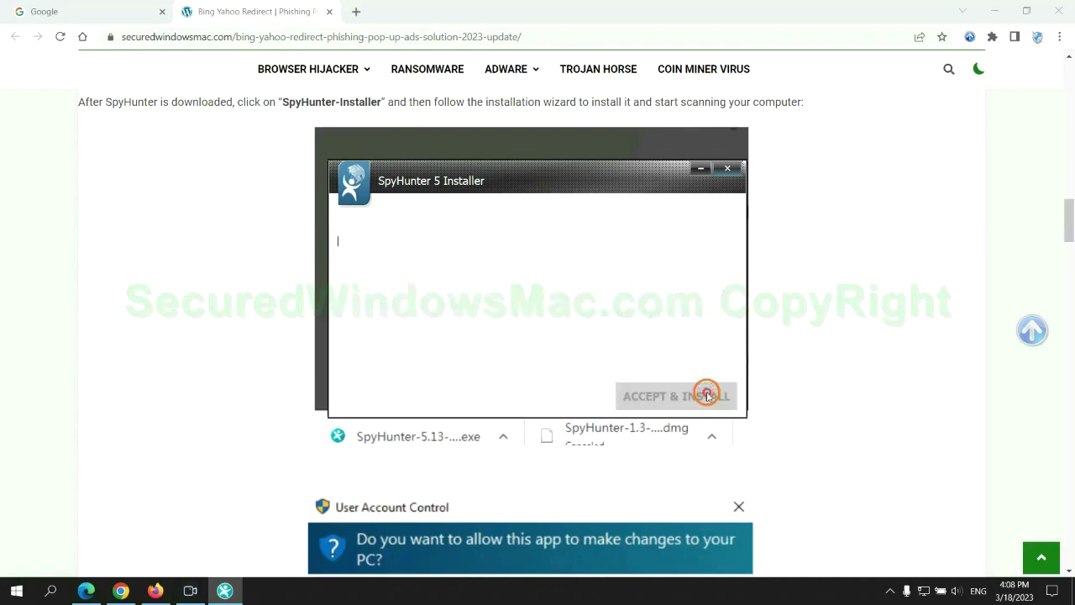
{"action": "left_click", "coordinate": [546, 362]}
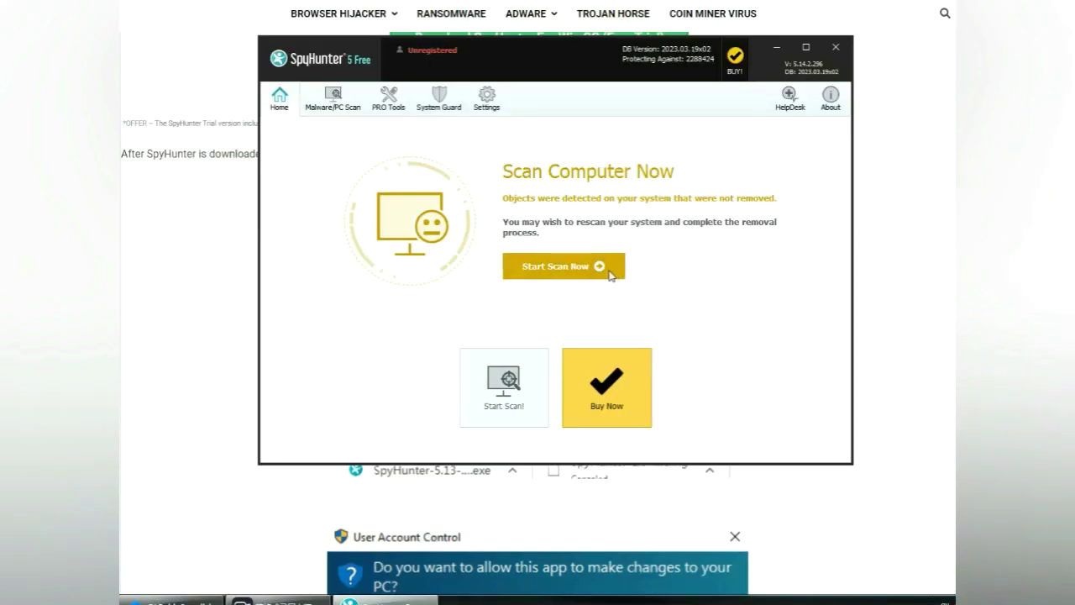
{"action": "left_click", "coordinate": [563, 266]}
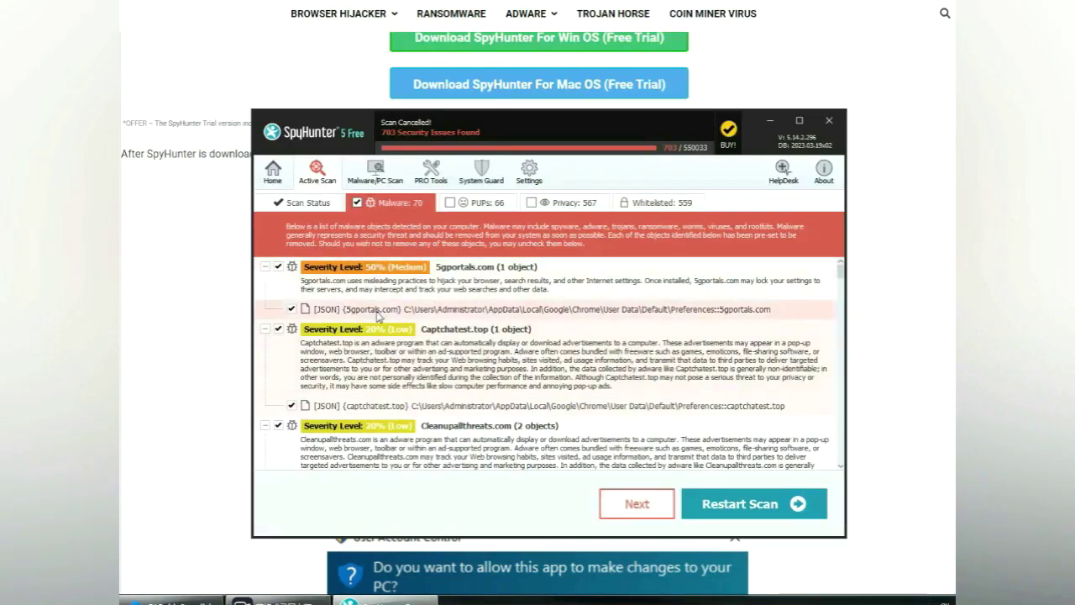
{"action": "left_click", "coordinate": [658, 507]}
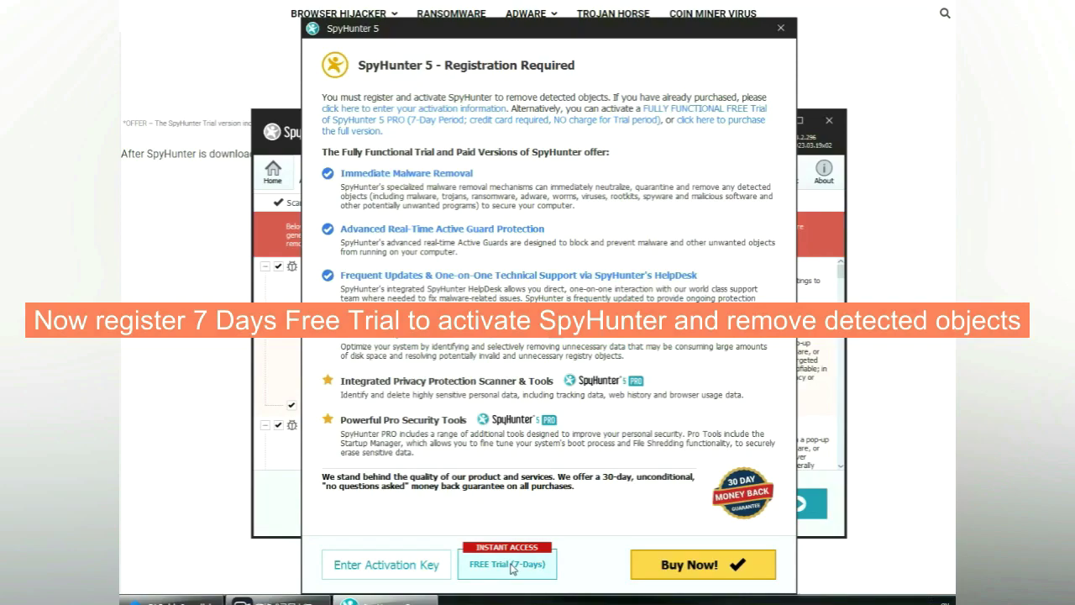
{"action": "left_click", "coordinate": [509, 565]}
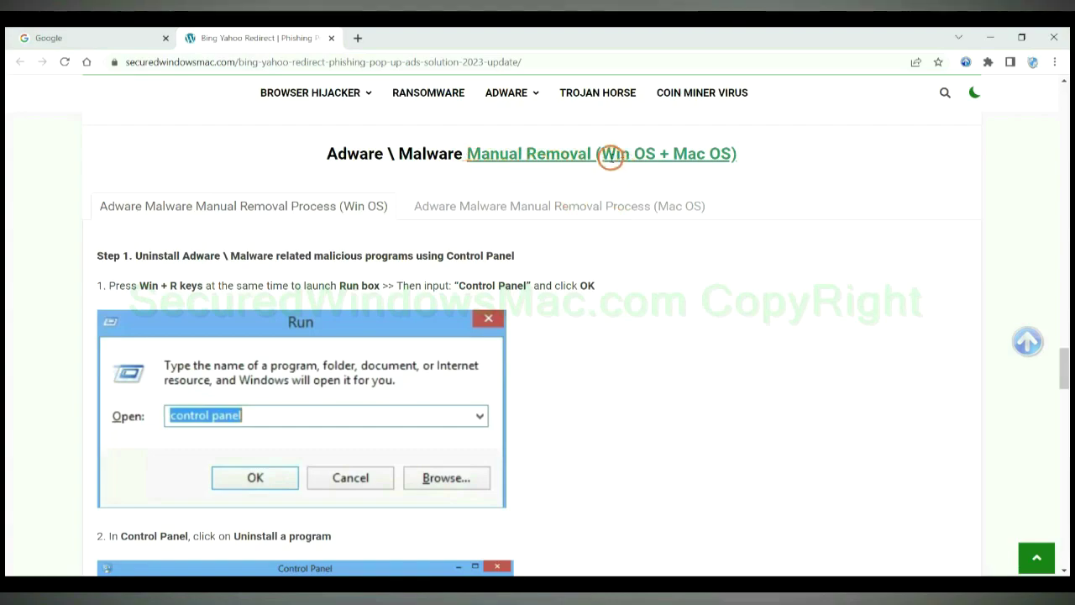
- Switch to the Mac OS manual removal tab and scroll to STEP 1, 'Delete malicious apps from Mac'
{"action": "left_click_drag", "start_coordinate": [611, 157], "coordinate": [656, 155]}
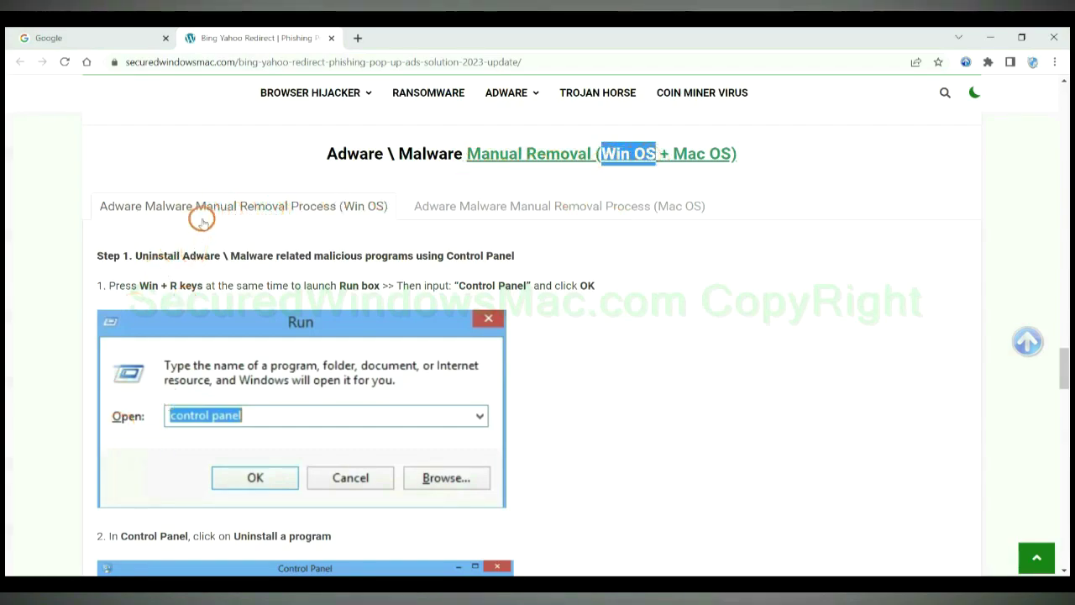
{"action": "left_click_drag", "start_coordinate": [673, 155], "coordinate": [733, 155]}
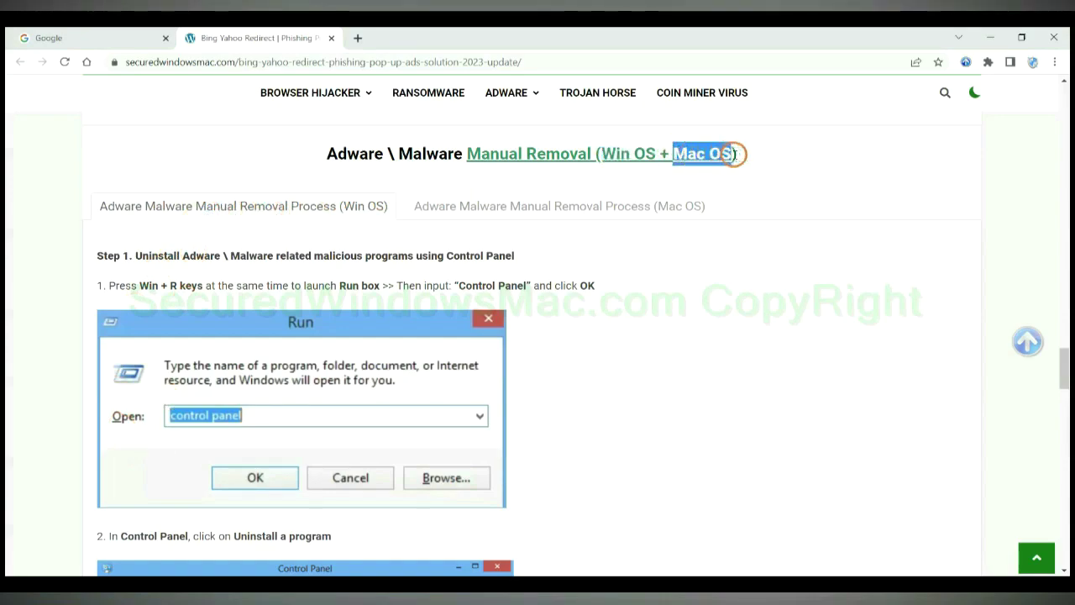
{"action": "left_click", "coordinate": [551, 204]}
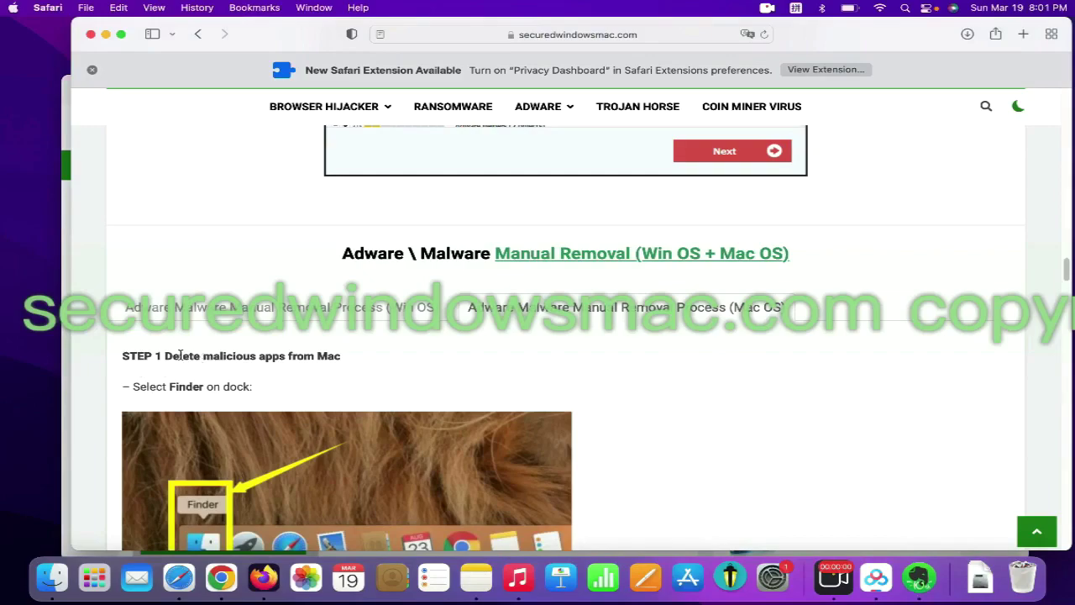
{"action": "left_click_drag", "start_coordinate": [167, 355], "coordinate": [283, 356]}
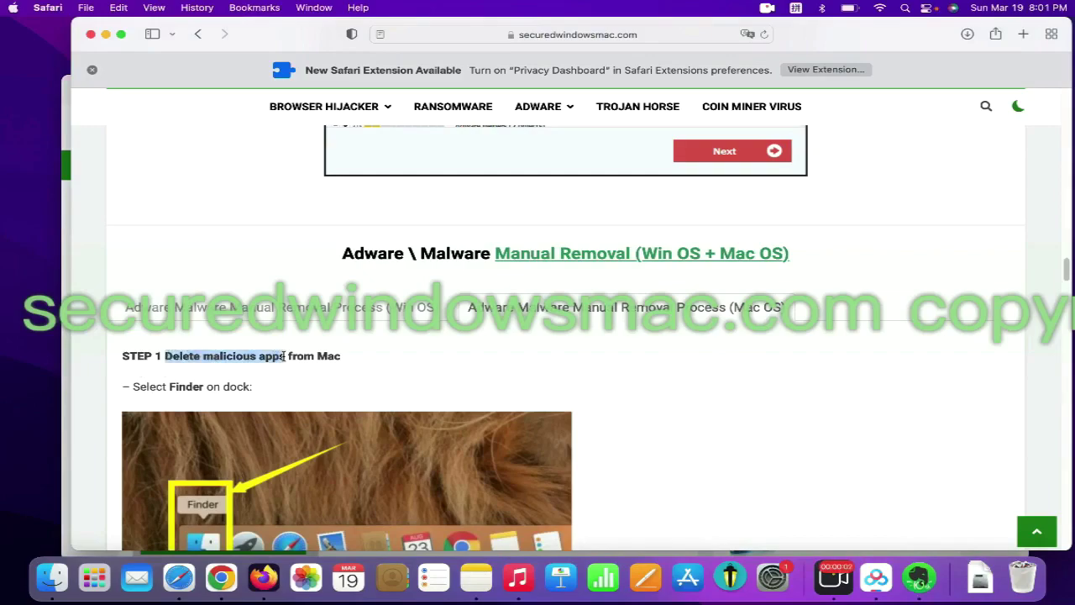
{"action": "left_click", "coordinate": [553, 373]}
{"action": "scroll", "coordinate": [571, 319], "scroll_direction": "down", "scroll_amount": 5}
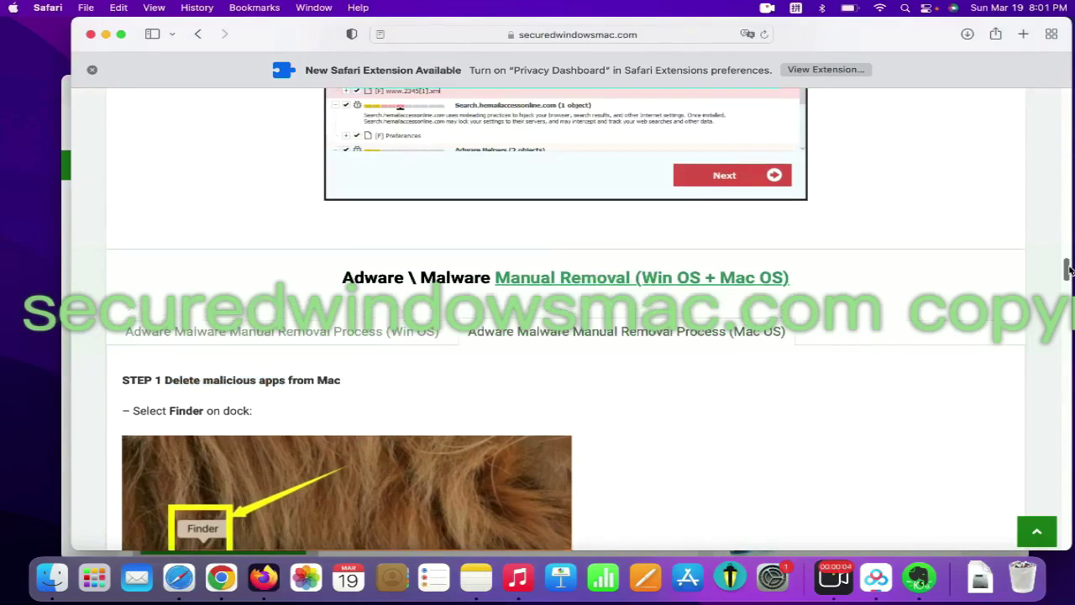
- Show Applications in a new Finder window and bring up trash options for BeeCut and the Trash
{"action": "left_click", "coordinate": [59, 535]}
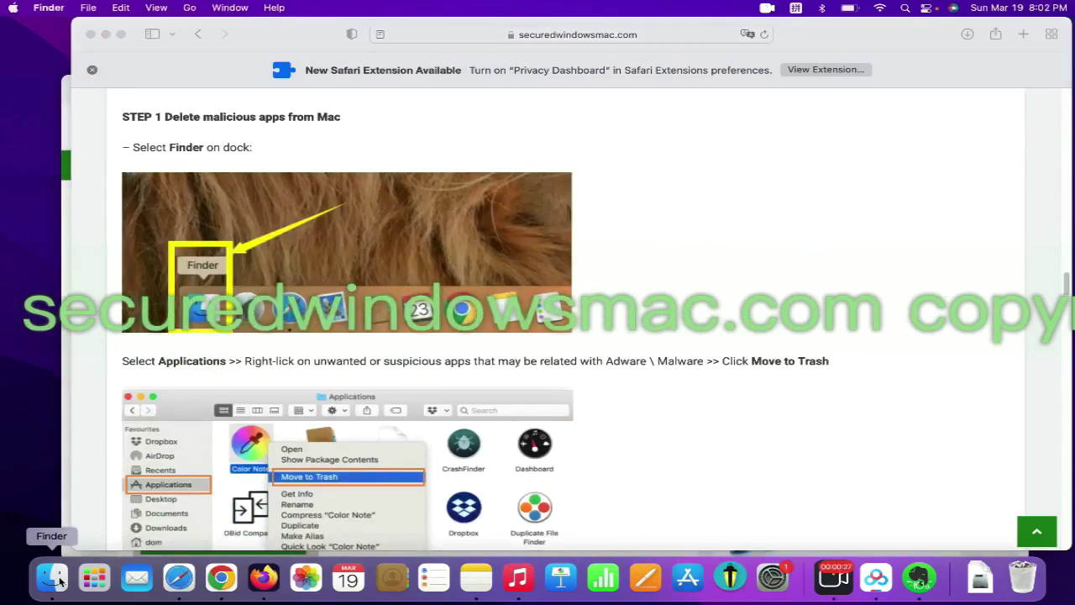
{"action": "left_click", "coordinate": [52, 578]}
{"action": "left_click", "coordinate": [177, 171]}
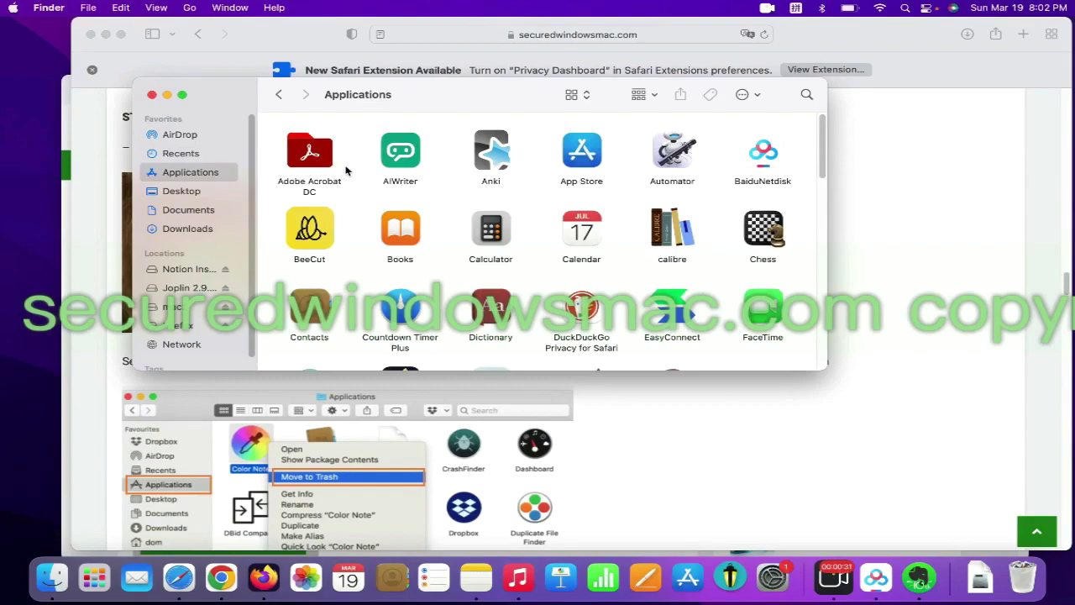
{"action": "right_click", "coordinate": [306, 217]}
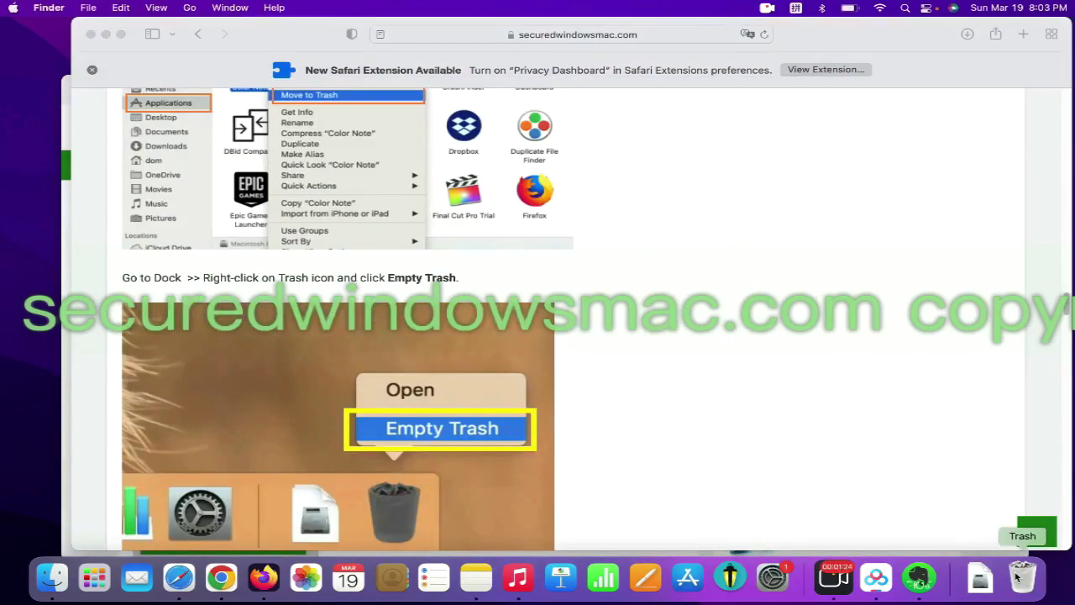
{"action": "right_click", "coordinate": [1016, 575]}
{"action": "left_click", "coordinate": [587, 290]}
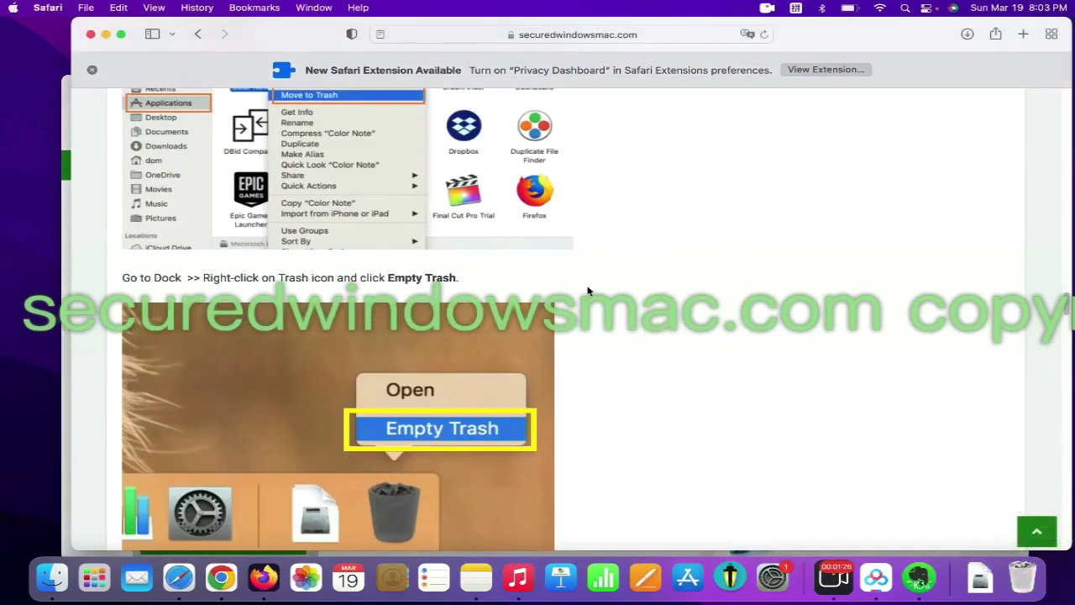
- Scroll to STEP 2 of the guide and open Safari's Extensions preferences
{"action": "scroll", "coordinate": [1067, 312], "scroll_direction": "down", "scroll_amount": 5}
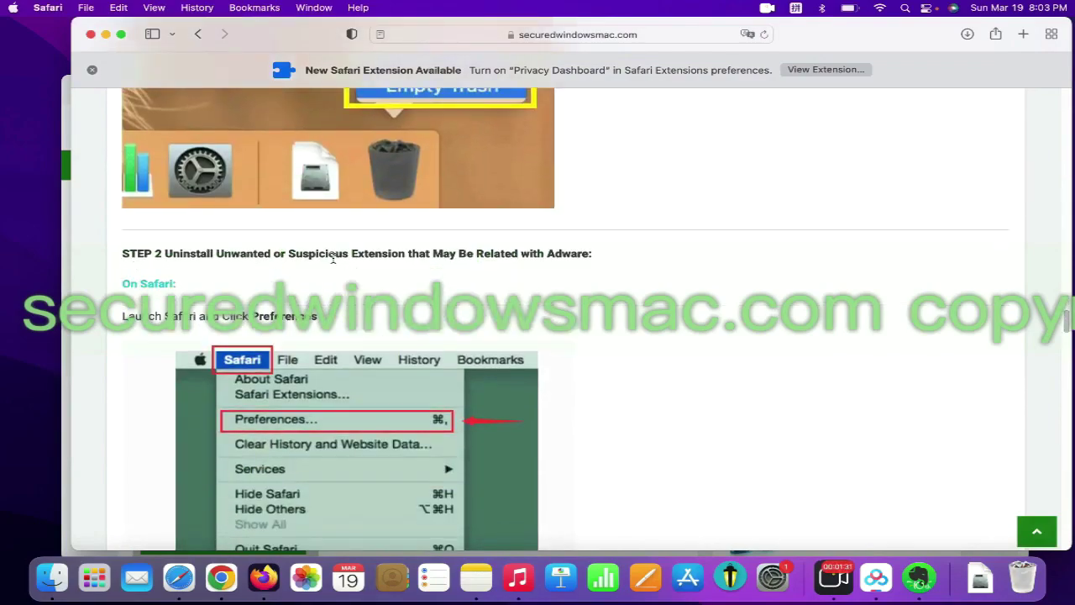
{"action": "left_click_drag", "start_coordinate": [407, 255], "coordinate": [168, 250]}
{"action": "left_click", "coordinate": [168, 250]}
{"action": "scroll", "coordinate": [152, 167], "scroll_direction": "down", "scroll_amount": 1}
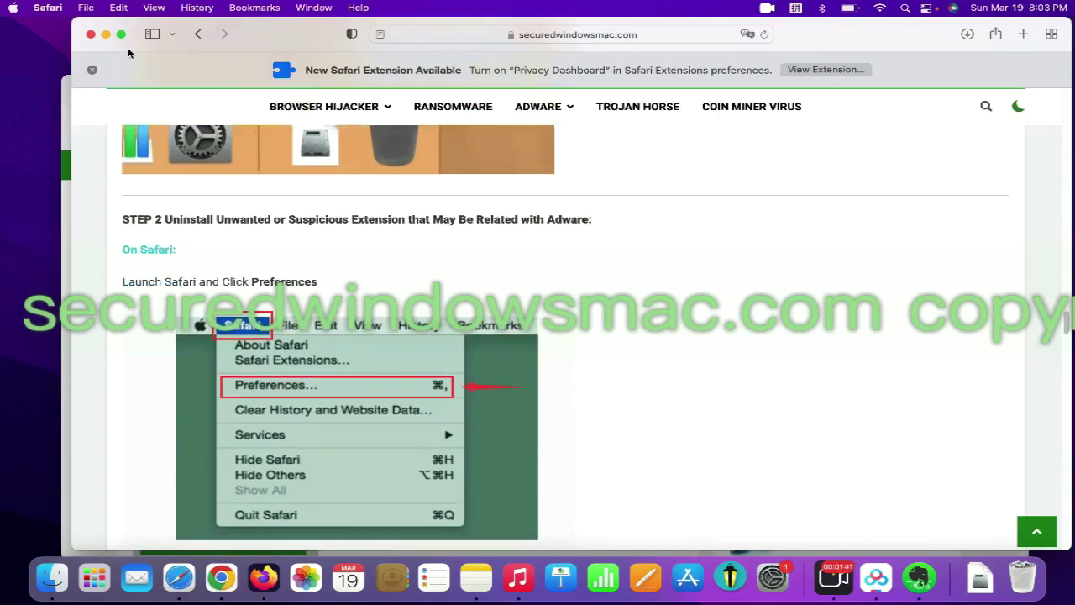
{"action": "left_click", "coordinate": [54, 10]}
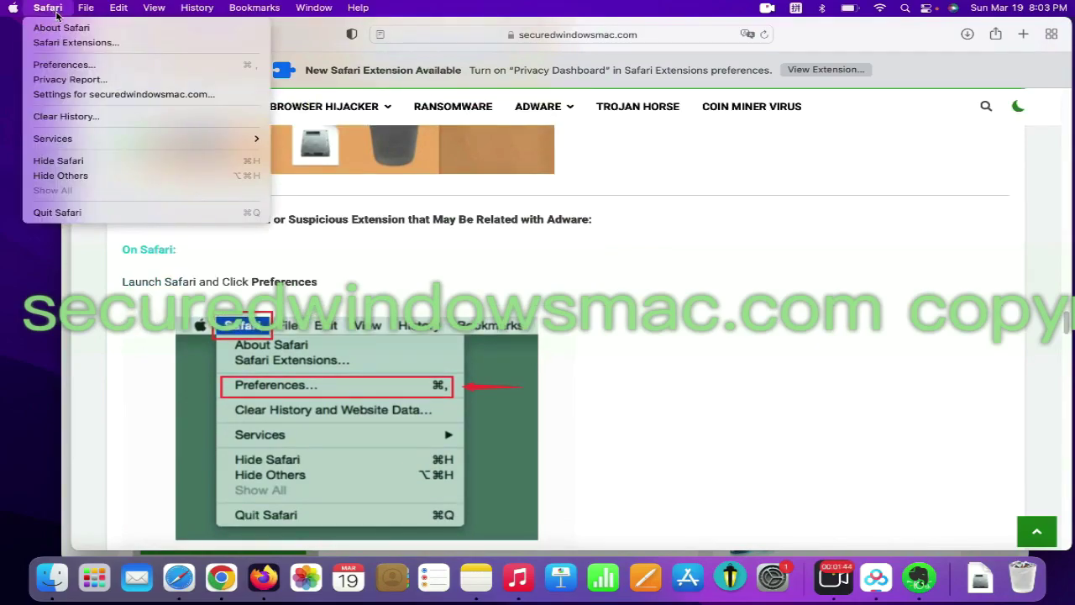
{"action": "left_click", "coordinate": [81, 65]}
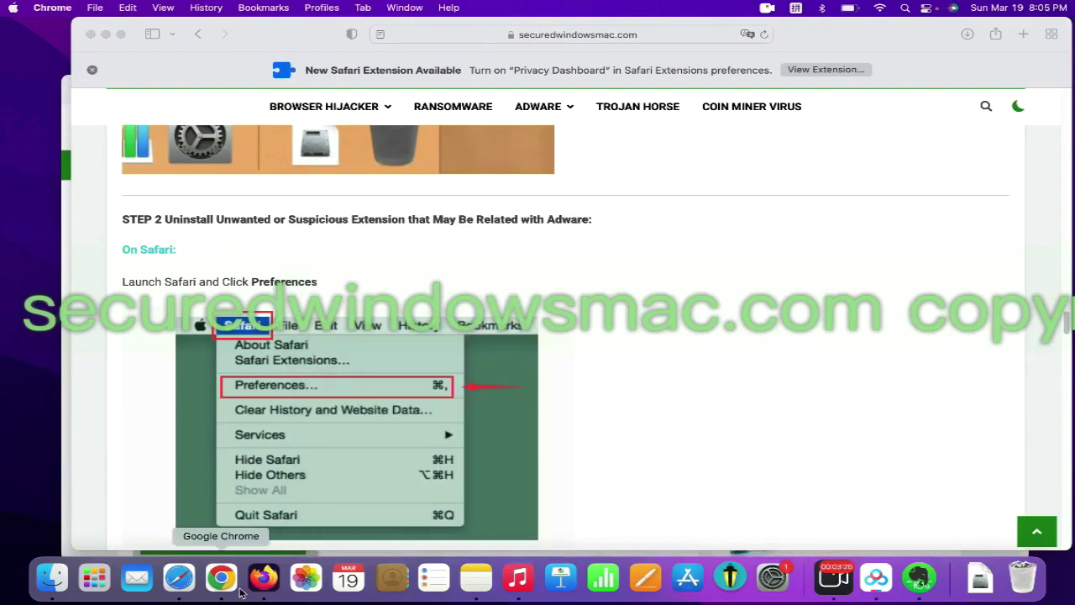
- Remove the 'Netflix Party is now Teleparty' extension from Chrome's Extensions page
{"action": "left_click", "coordinate": [240, 591]}
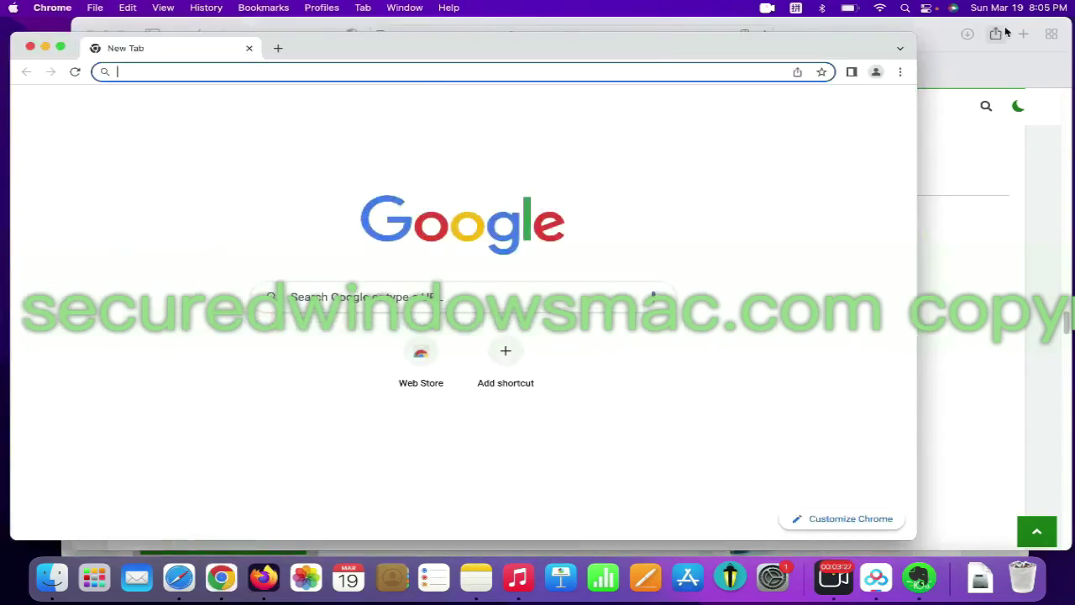
{"action": "left_click", "coordinate": [899, 72]}
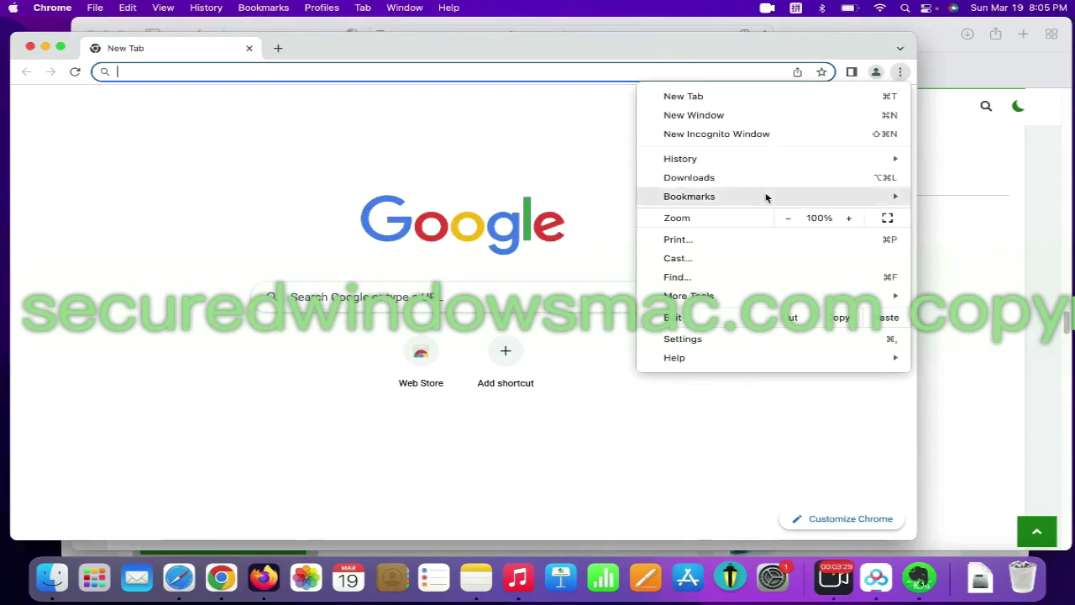
{"action": "mouse_move", "coordinate": [753, 303]}
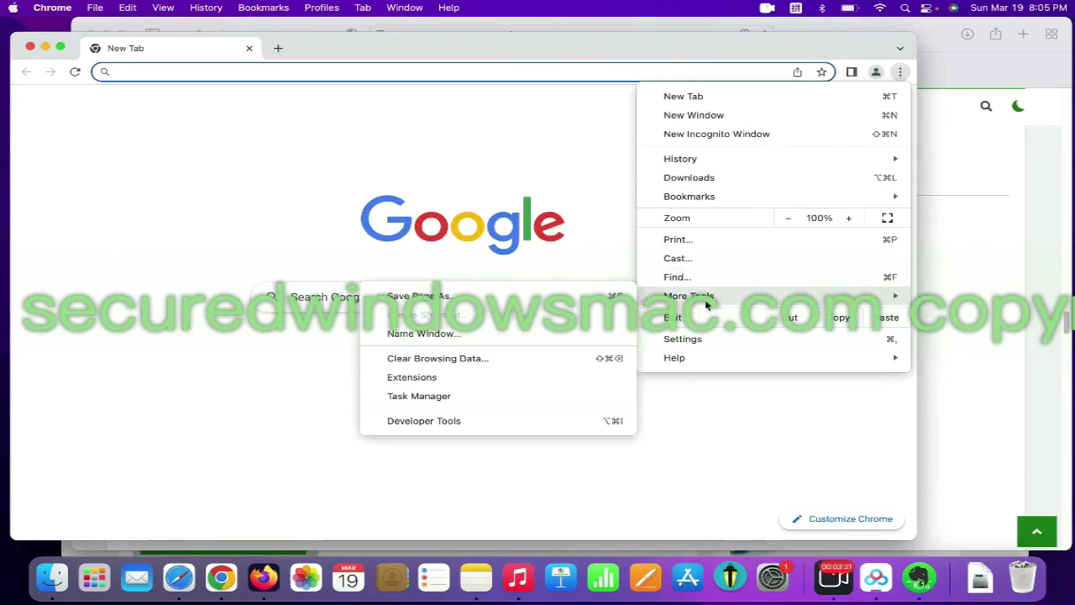
{"action": "left_click", "coordinate": [494, 375]}
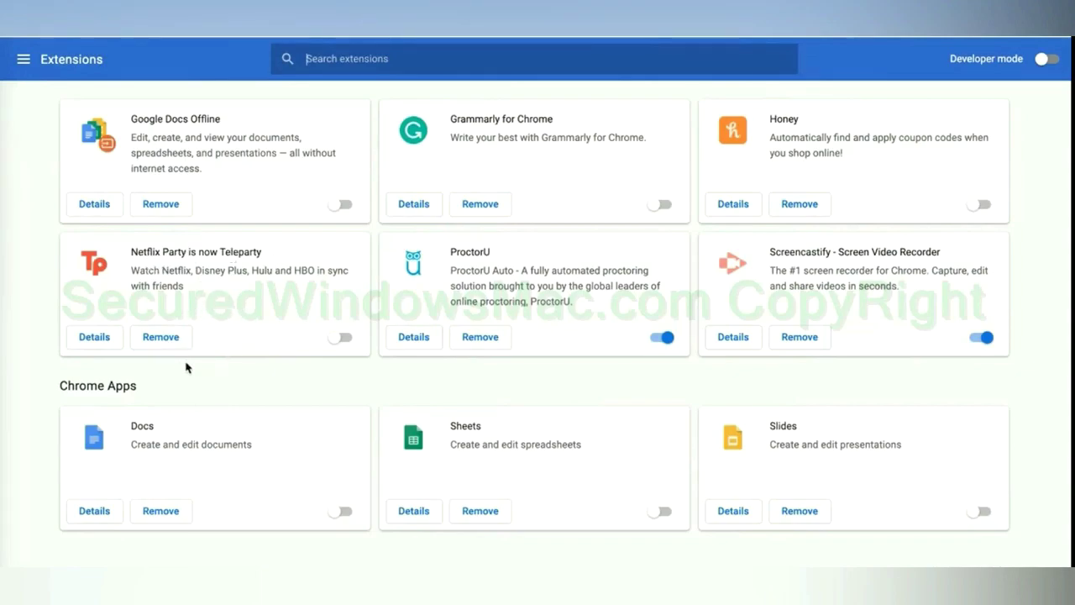
{"action": "left_click", "coordinate": [161, 337]}
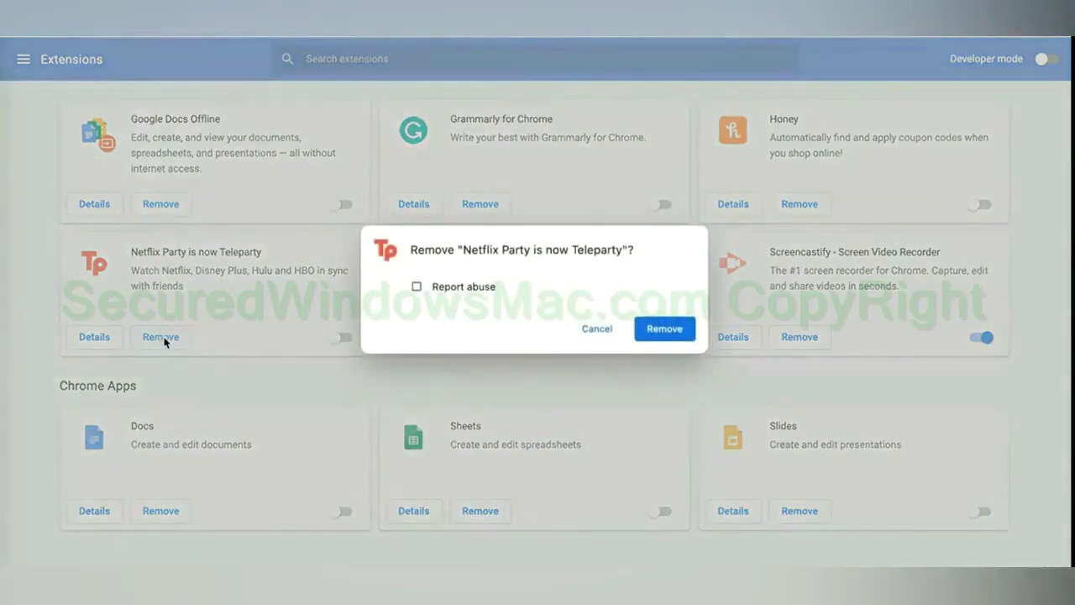
{"action": "left_click", "coordinate": [663, 328]}
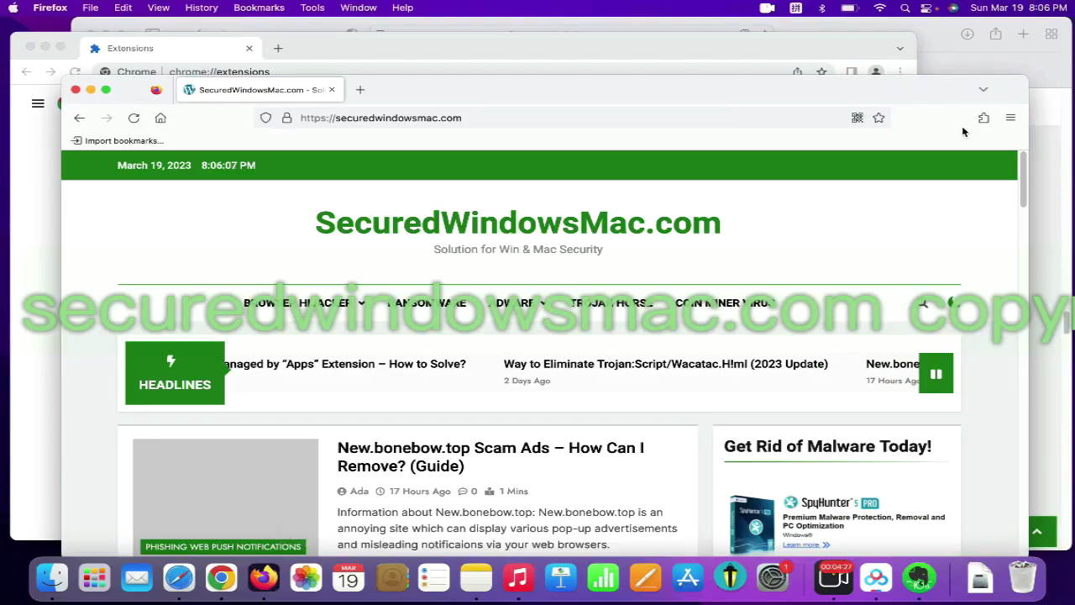
- Open Firefox's add-ons manager and show the options for Presearch.com Search Extension
{"action": "left_click", "coordinate": [983, 117]}
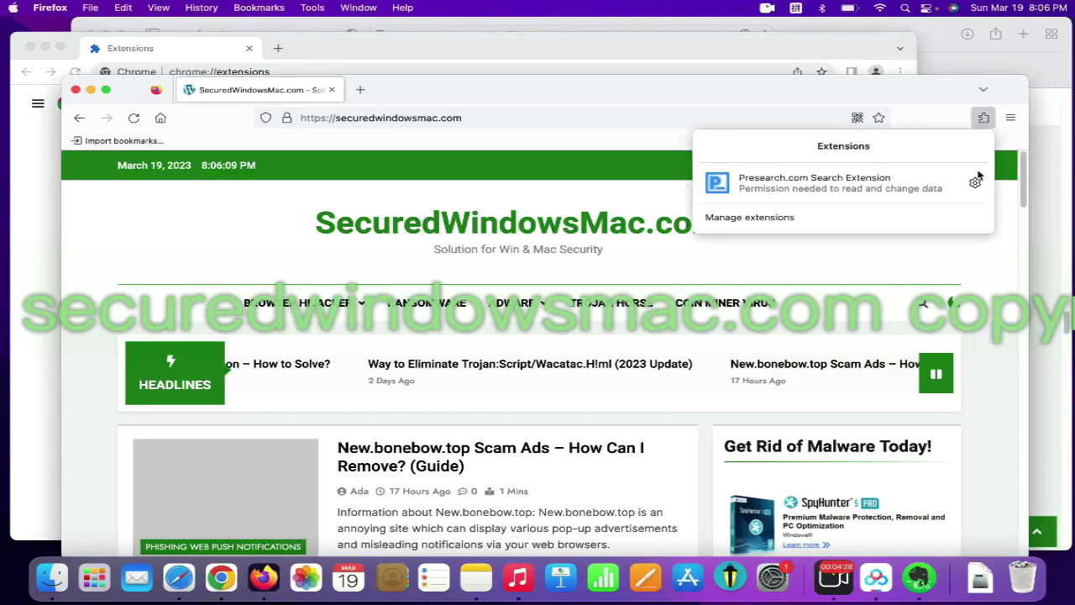
{"action": "left_click", "coordinate": [811, 216]}
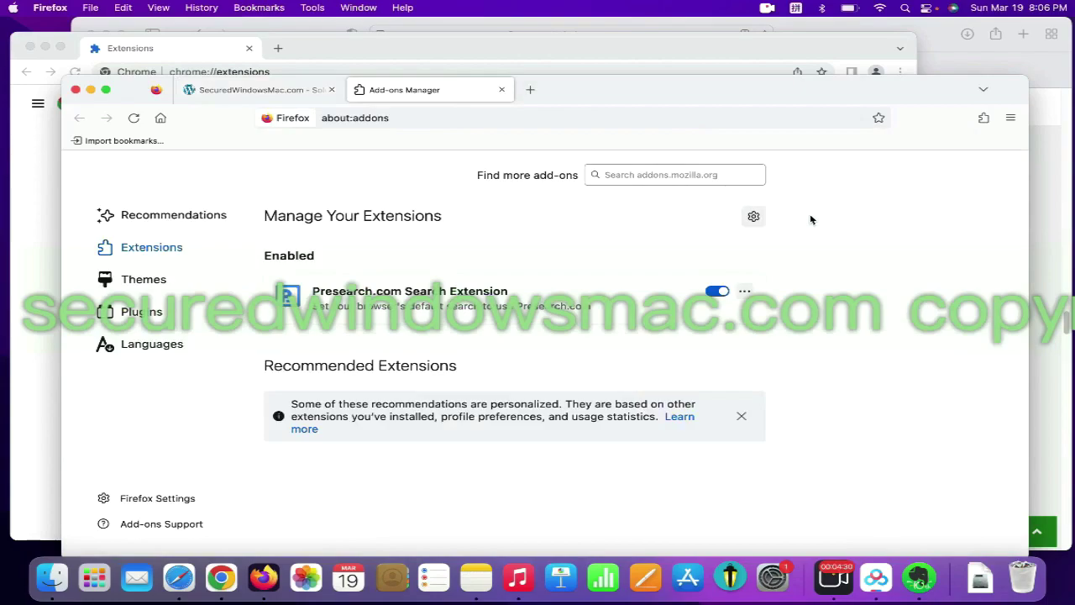
{"action": "left_click", "coordinate": [745, 291]}
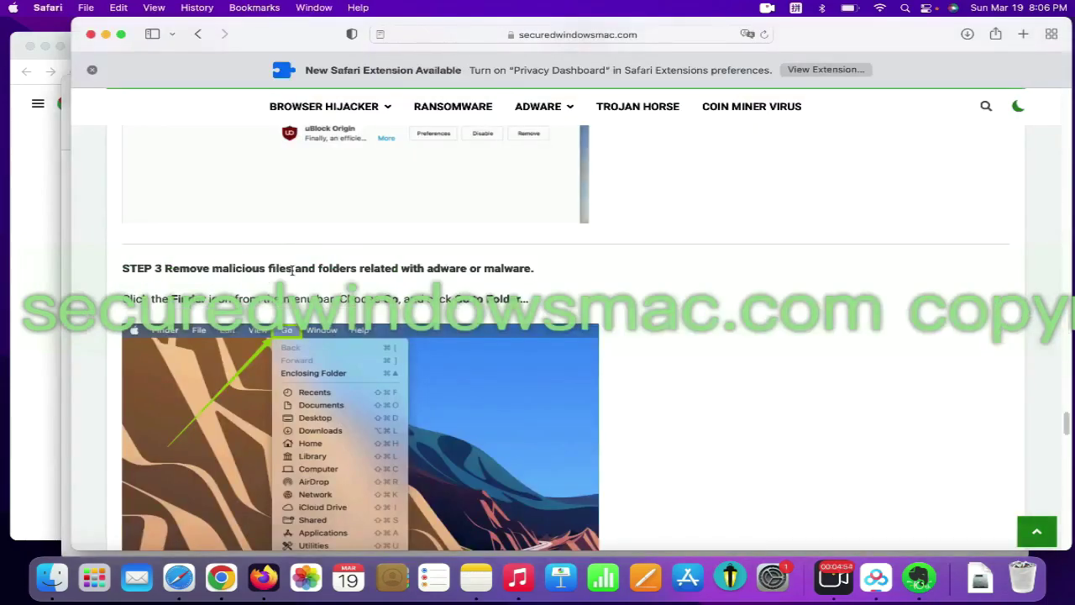
- Go to /Library/LaunchAgents/ in Finder and move com.enigmasoft.spyhunter.plist to the Trash
{"action": "left_click_drag", "start_coordinate": [292, 268], "coordinate": [214, 268]}
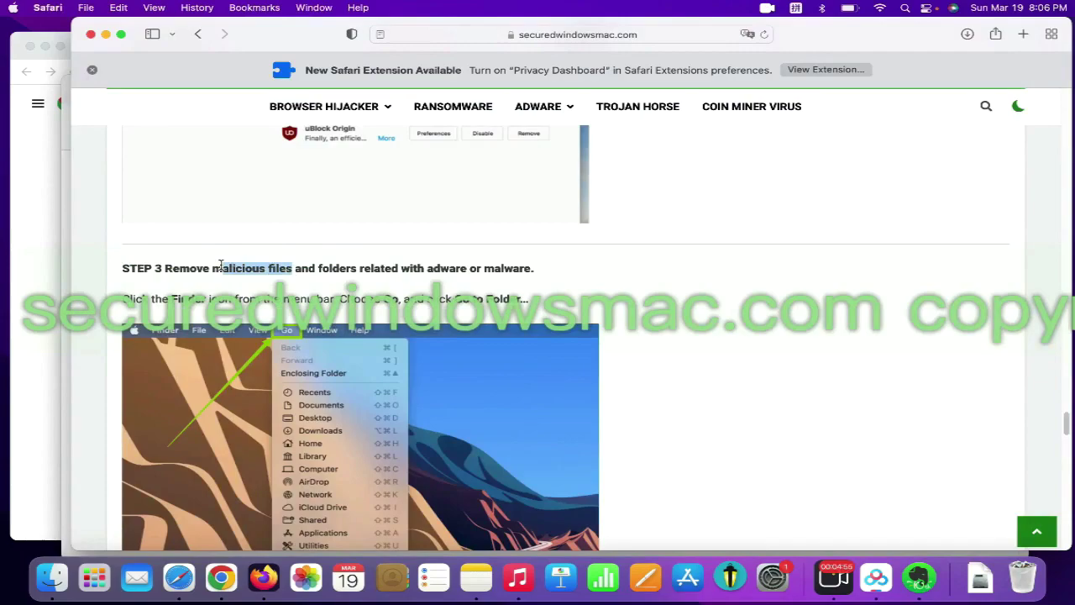
{"action": "left_click", "coordinate": [287, 268]}
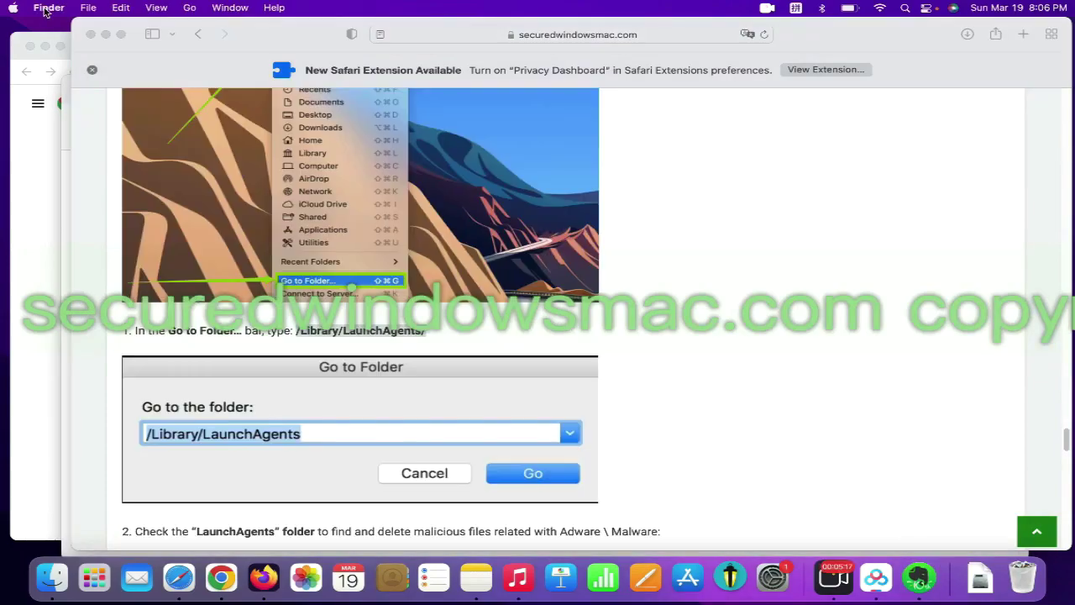
{"action": "left_click", "coordinate": [193, 8]}
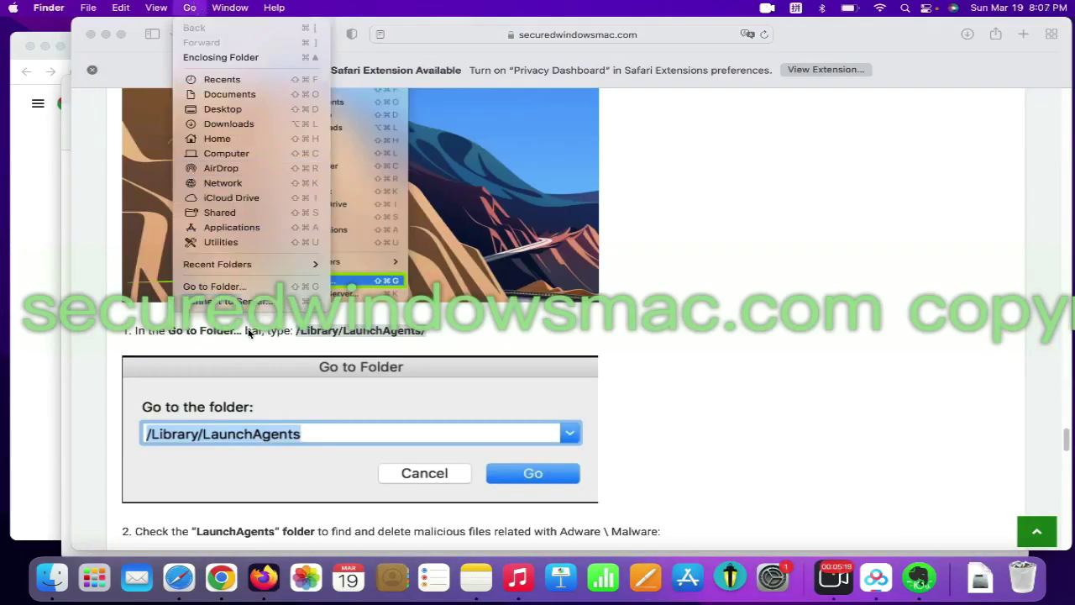
{"action": "left_click", "coordinate": [252, 286]}
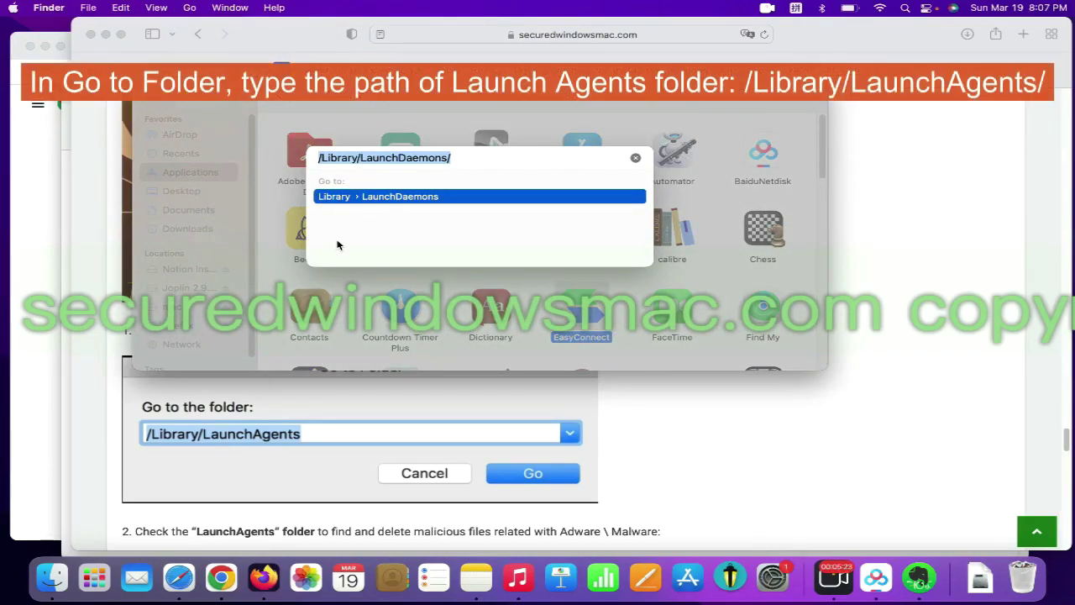
{"action": "type", "text": "/Library/LaunchAgents/"}
{"action": "key", "text": "Return"}
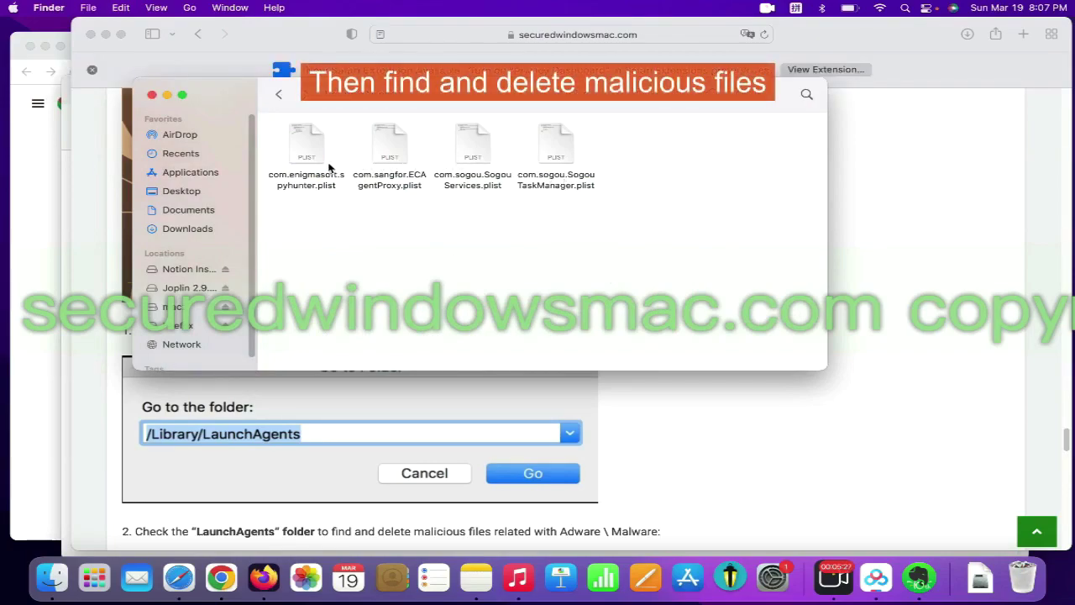
{"action": "right_click", "coordinate": [319, 167]}
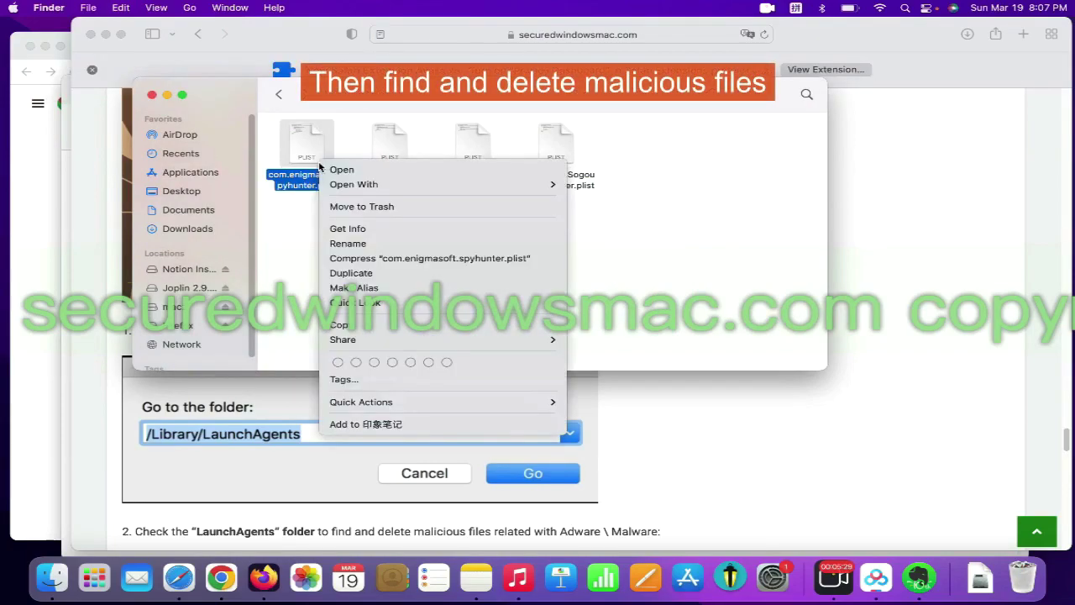
{"action": "left_click", "coordinate": [369, 207]}
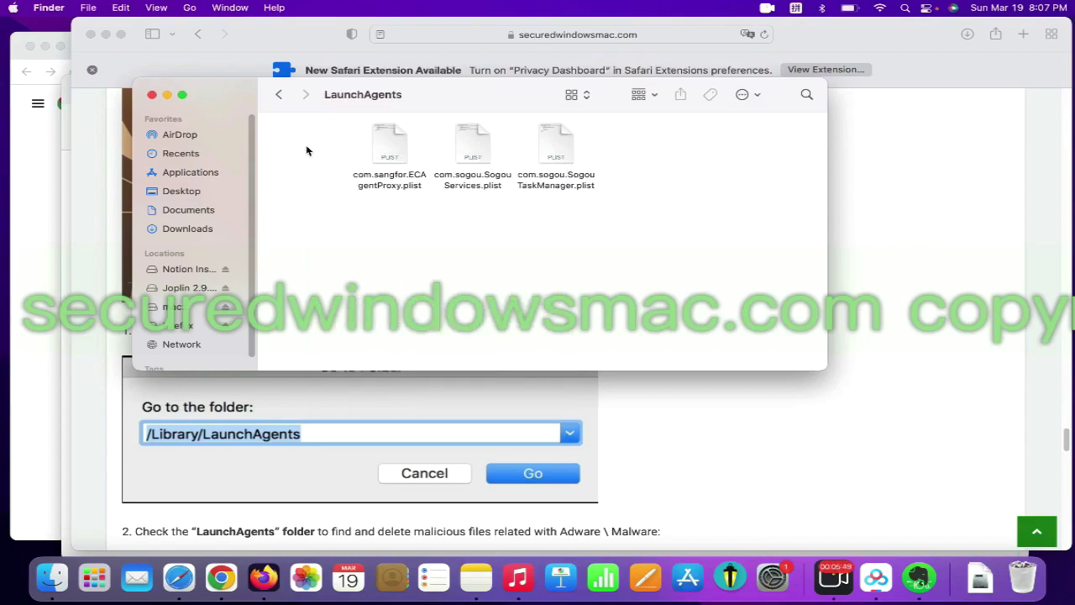
{"action": "left_click", "coordinate": [785, 424]}
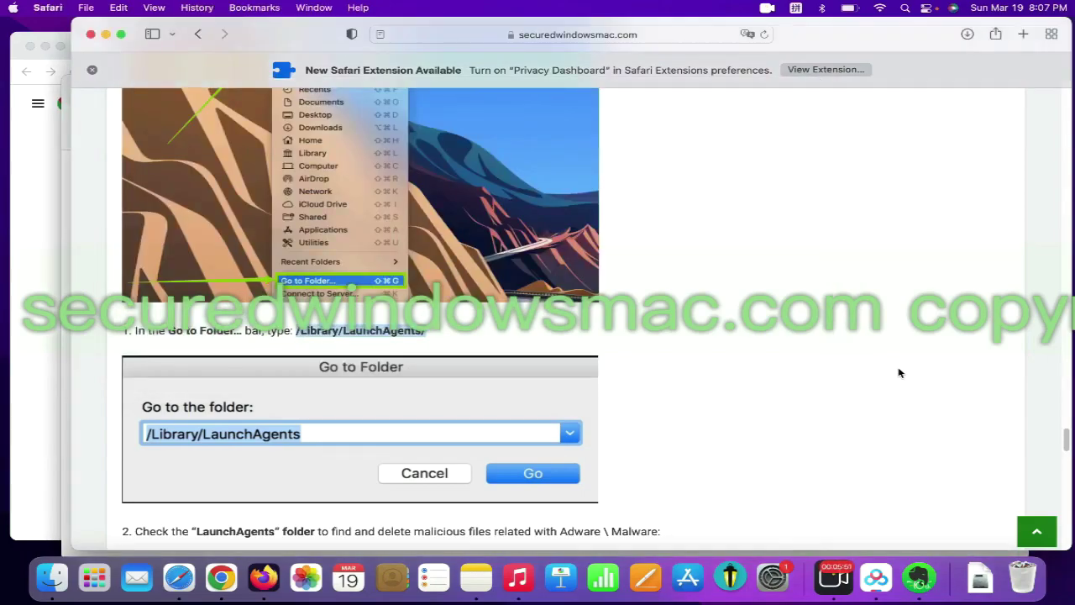
- Take the Application Support path from the guide and go to ~/Library/Application Support/ in Finder
{"action": "scroll", "coordinate": [899, 373], "scroll_direction": "down", "scroll_amount": 10}
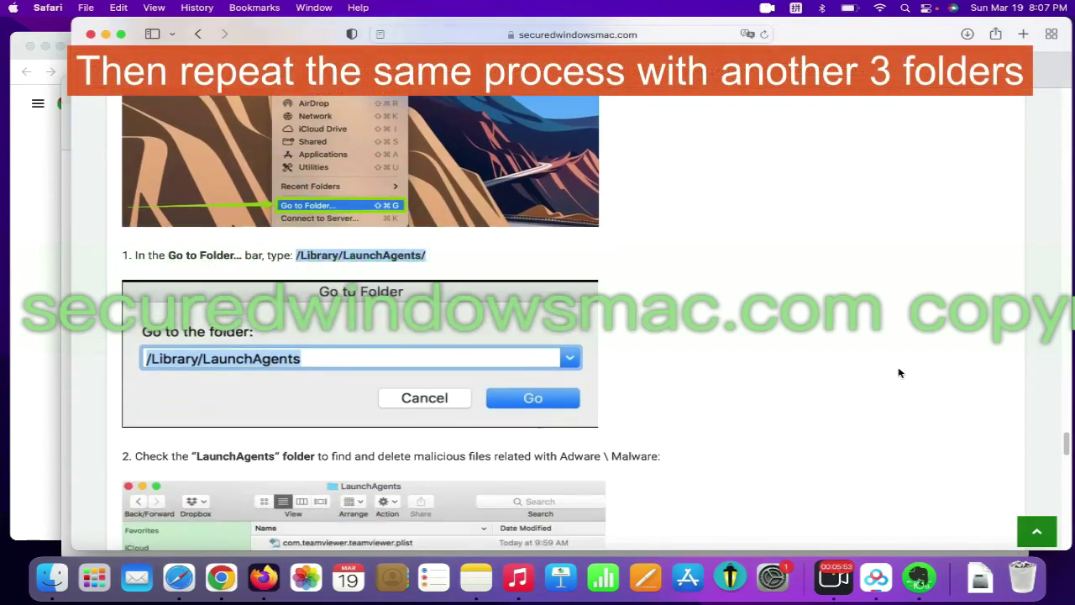
{"action": "scroll", "coordinate": [899, 373], "scroll_direction": "down", "scroll_amount": 2}
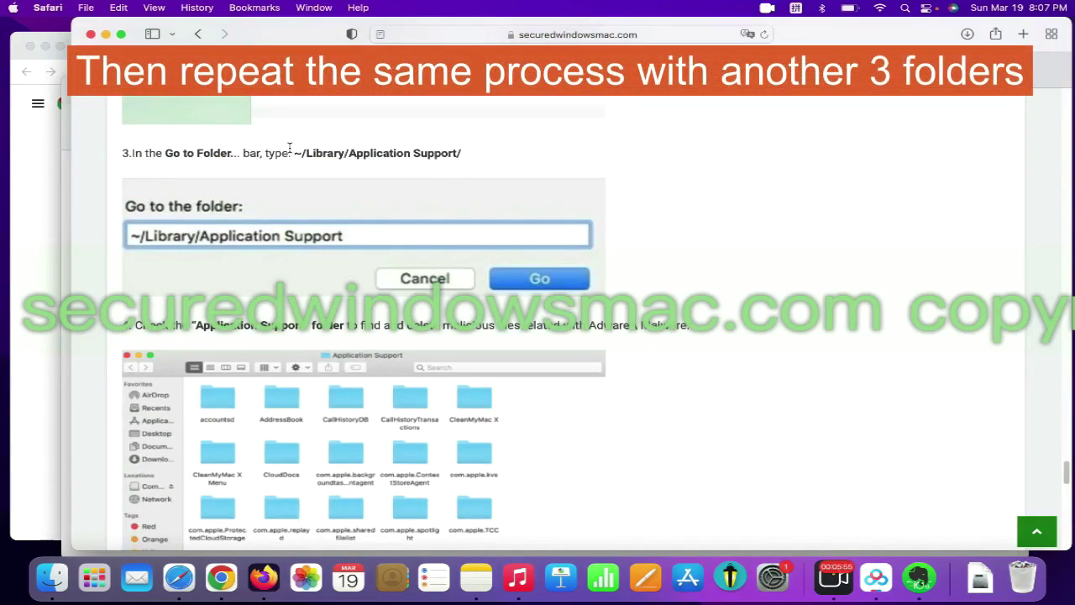
{"action": "left_click_drag", "start_coordinate": [290, 147], "coordinate": [496, 156]}
{"action": "key", "text": "super+c"}
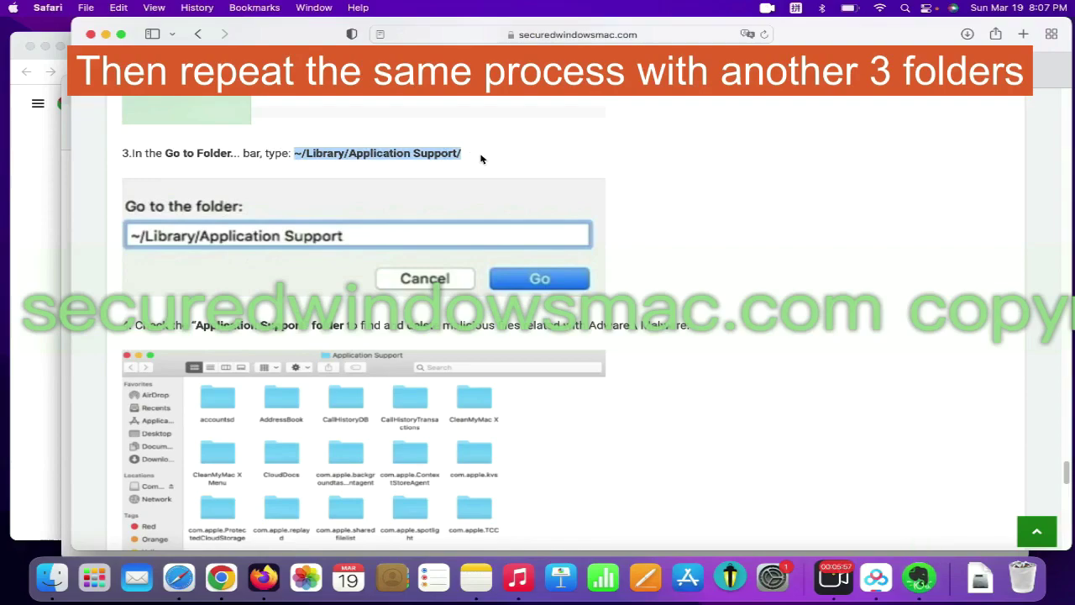
{"action": "key", "text": "super+Tab"}
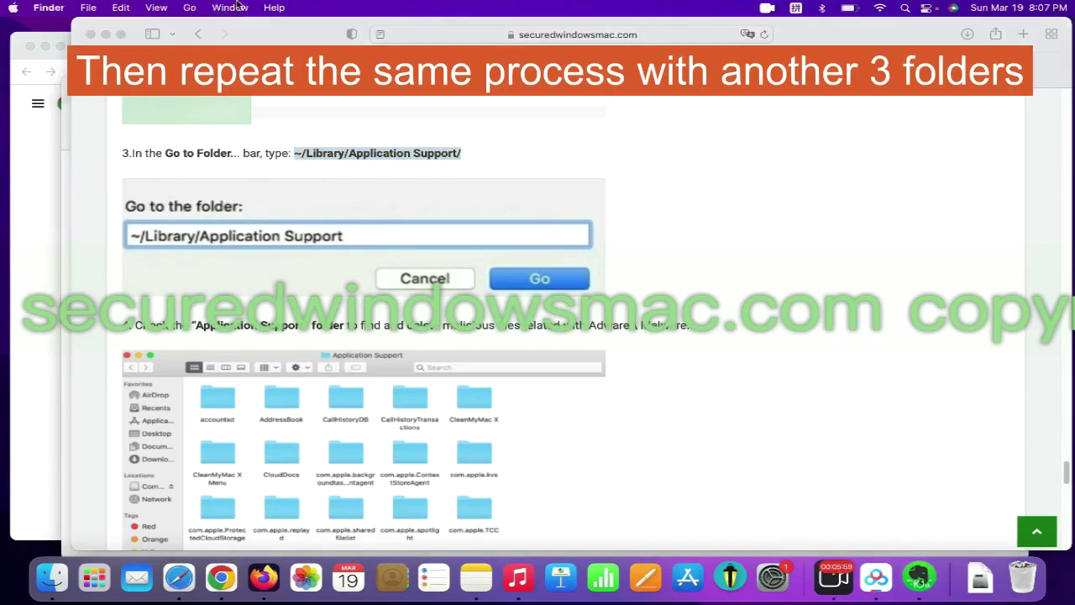
{"action": "left_click", "coordinate": [190, 7]}
{"action": "left_click", "coordinate": [251, 287]}
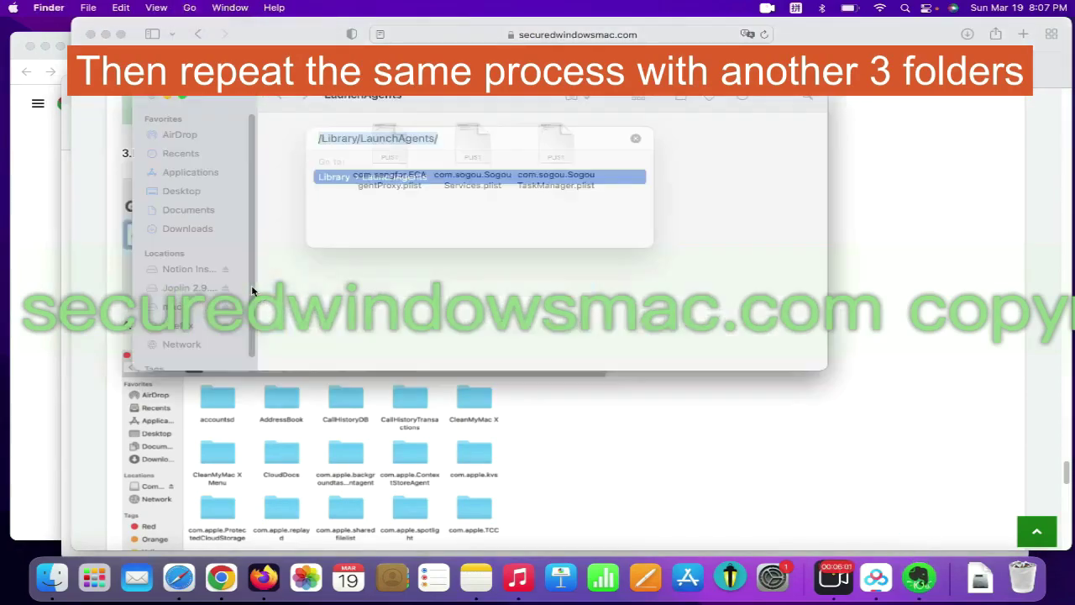
{"action": "key", "text": "super+v"}
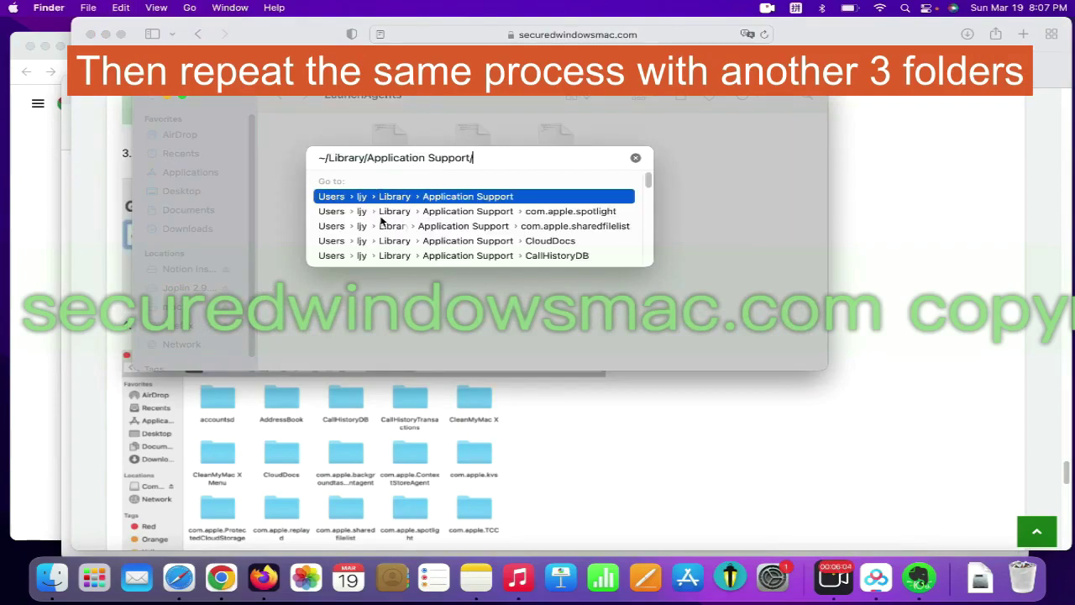
{"action": "key", "text": "Return"}
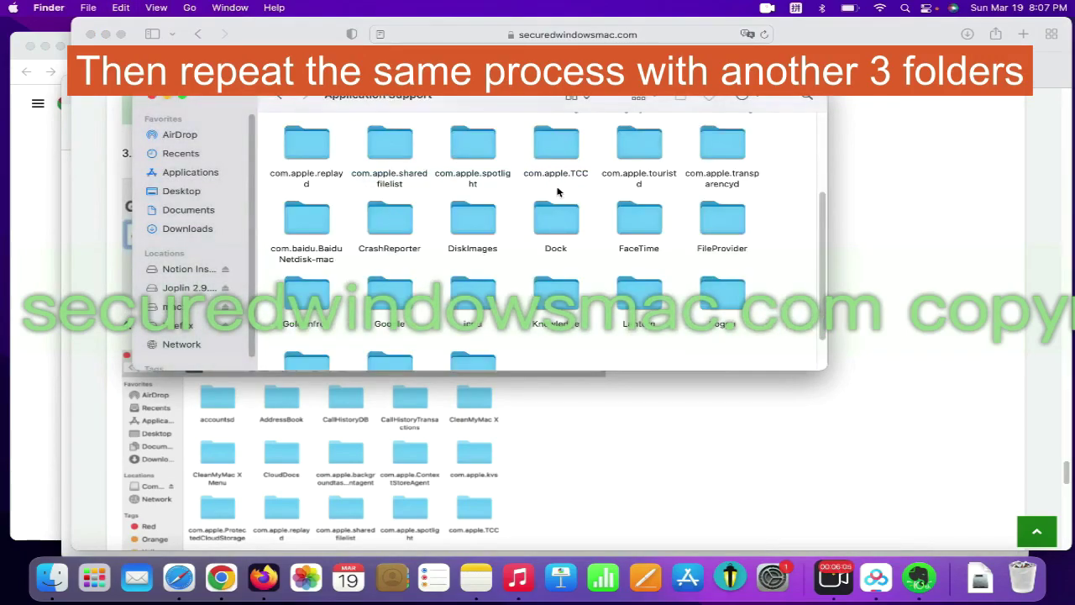
- Move the Goldenfrog folder to the Trash
{"action": "scroll", "coordinate": [817, 241], "scroll_direction": "up", "scroll_amount": 1}
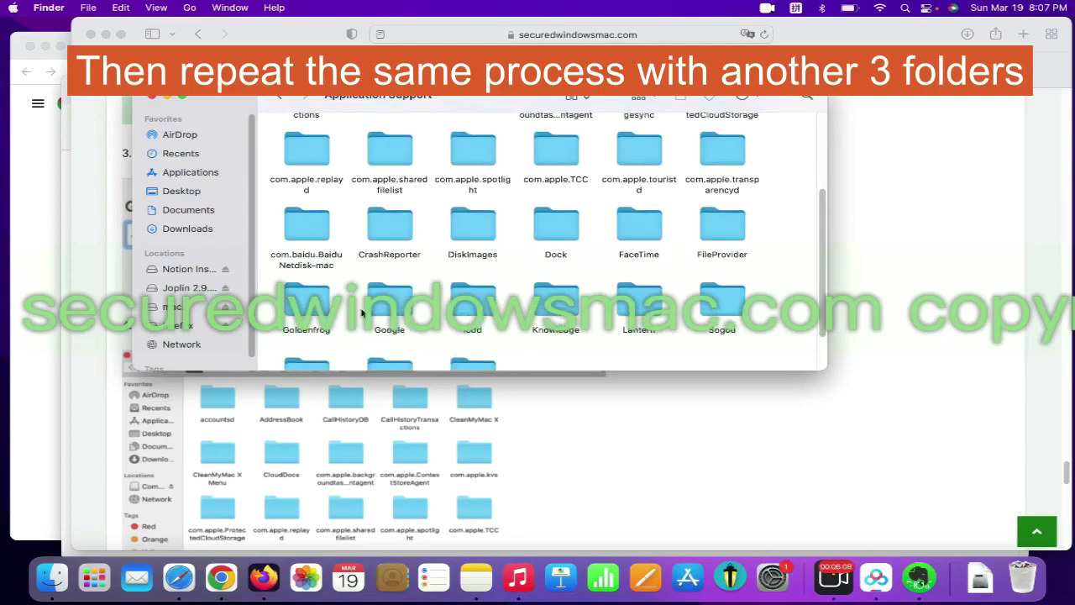
{"action": "right_click", "coordinate": [311, 306]}
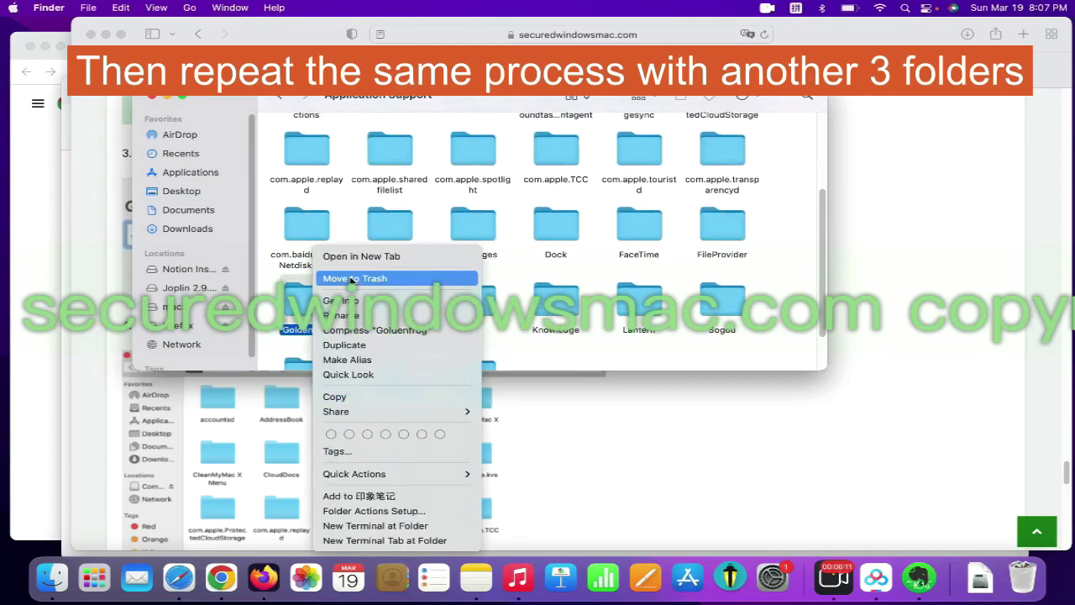
{"action": "left_click", "coordinate": [967, 198]}
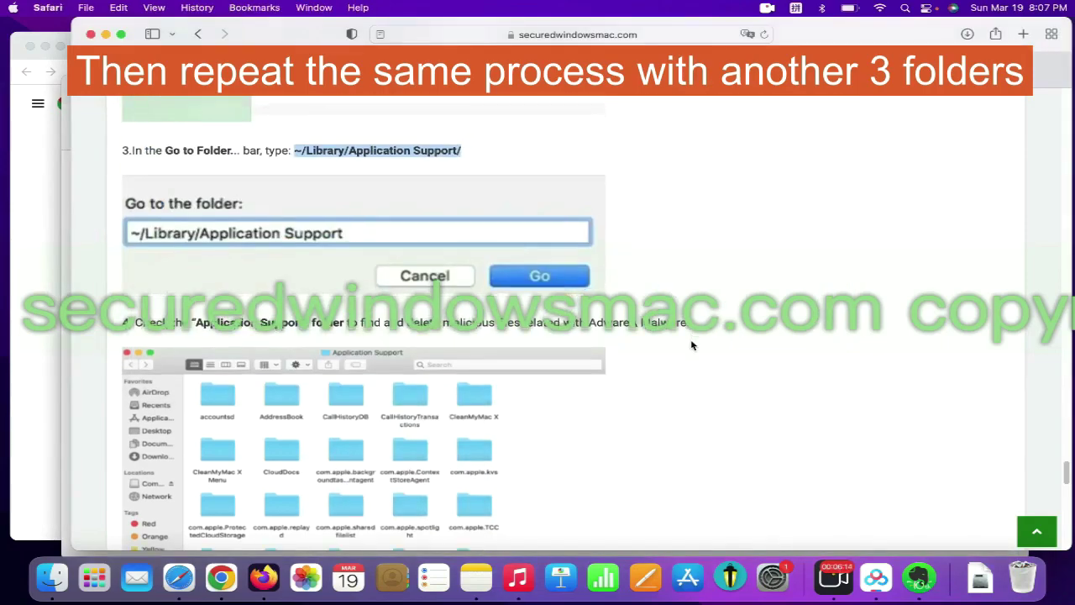
- Copy the ~/Library/LaunchAgents/ path from step 5 of the guide
{"action": "scroll", "coordinate": [692, 345], "scroll_direction": "down", "scroll_amount": 1}
{"action": "scroll", "coordinate": [692, 345], "scroll_direction": "down", "scroll_amount": 5}
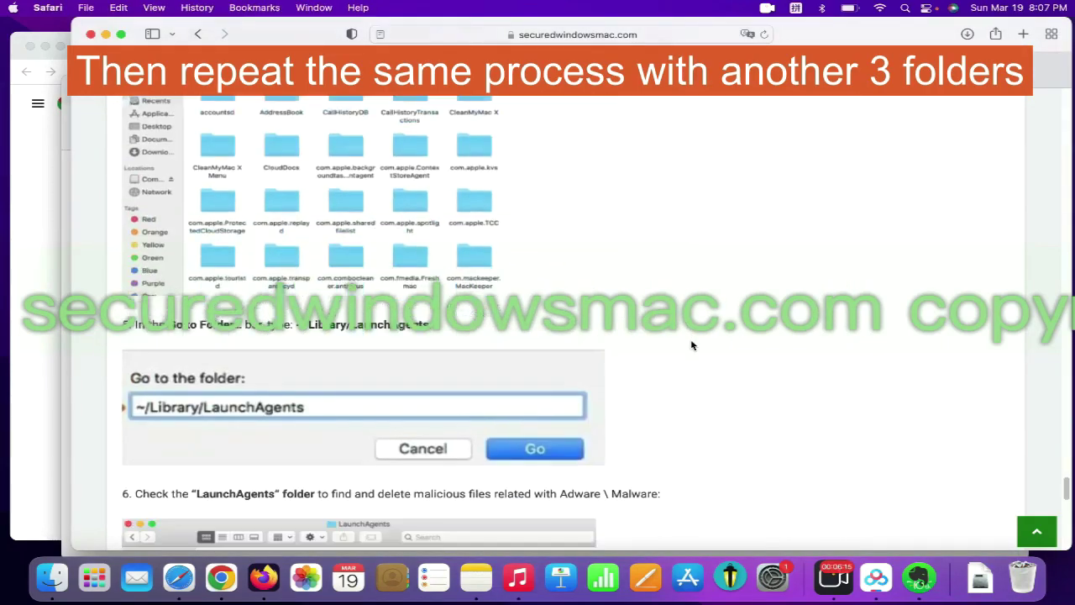
{"action": "left_click_drag", "start_coordinate": [295, 329], "coordinate": [438, 332]}
{"action": "right_click", "coordinate": [411, 330]}
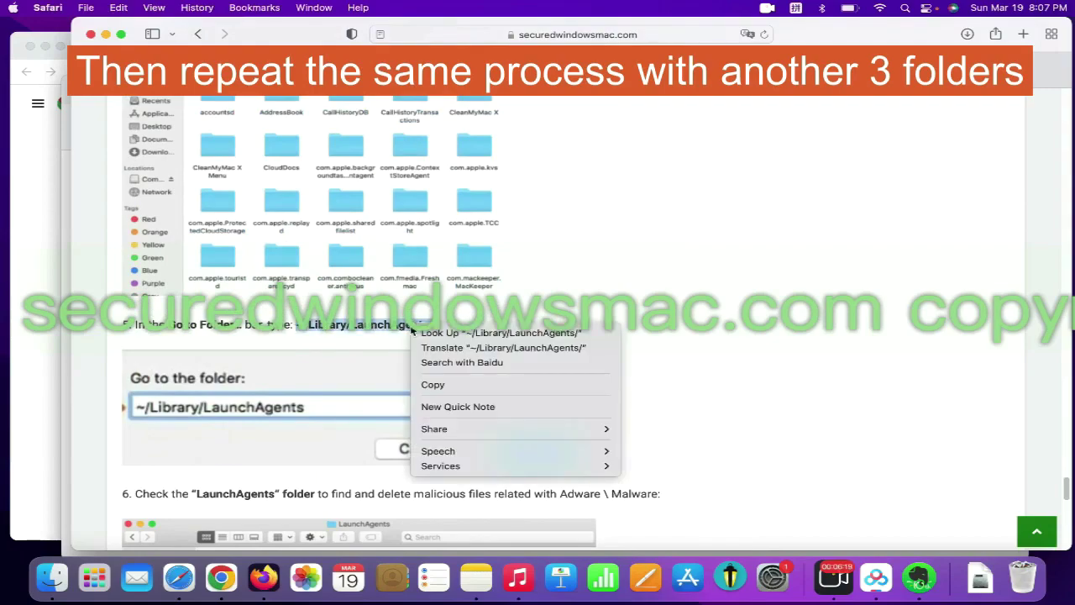
{"action": "left_click", "coordinate": [459, 383]}
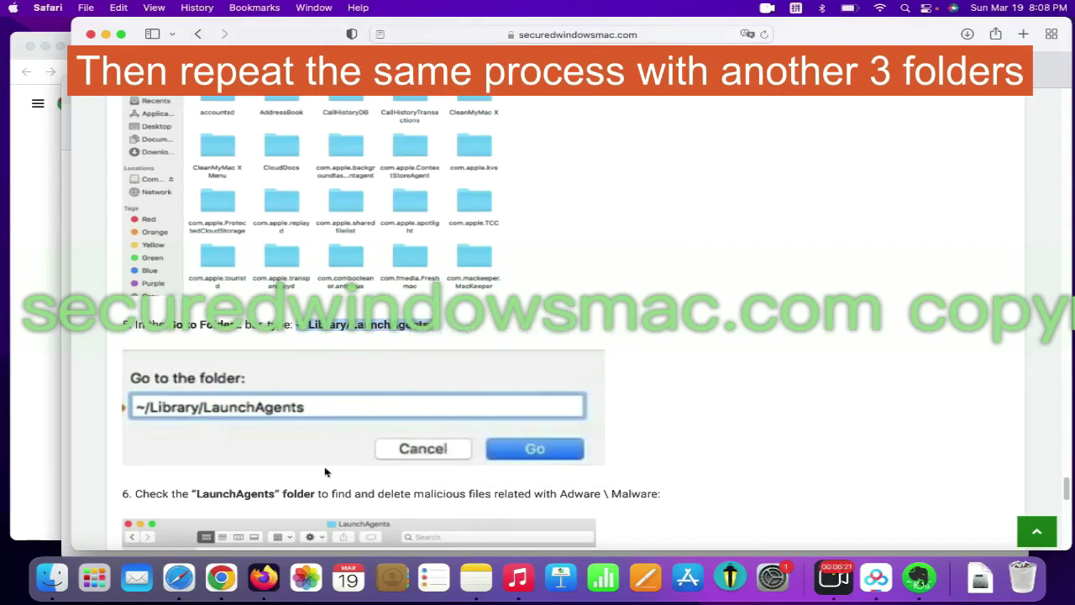
- Go to ~/Library/LaunchAgents/ in Finder and bring up actions for org.getlantern.plist
{"action": "key", "text": "super+Tab"}
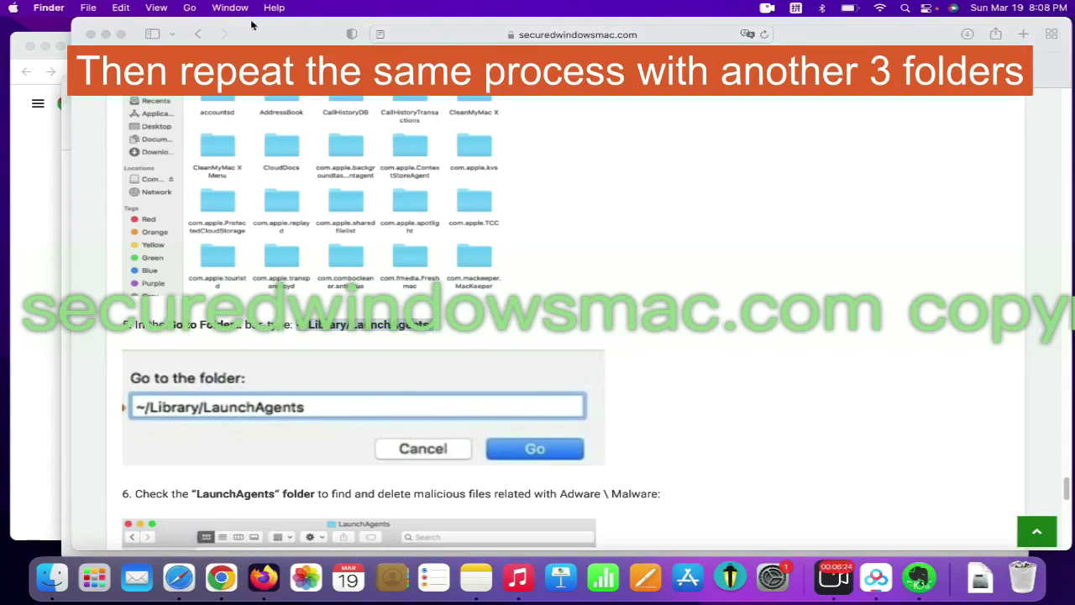
{"action": "left_click", "coordinate": [190, 7]}
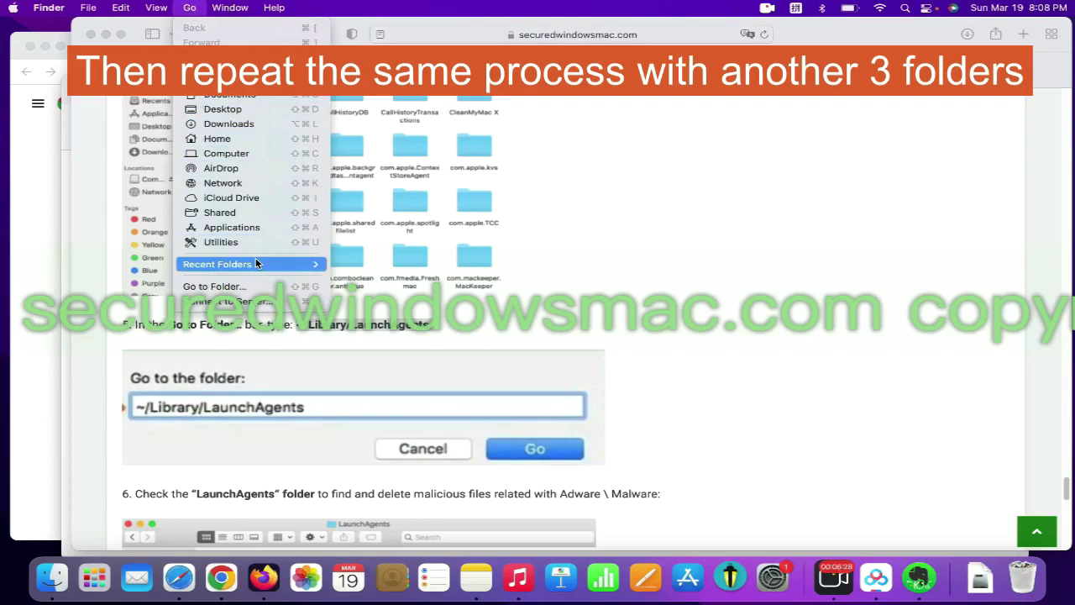
{"action": "left_click", "coordinate": [214, 287]}
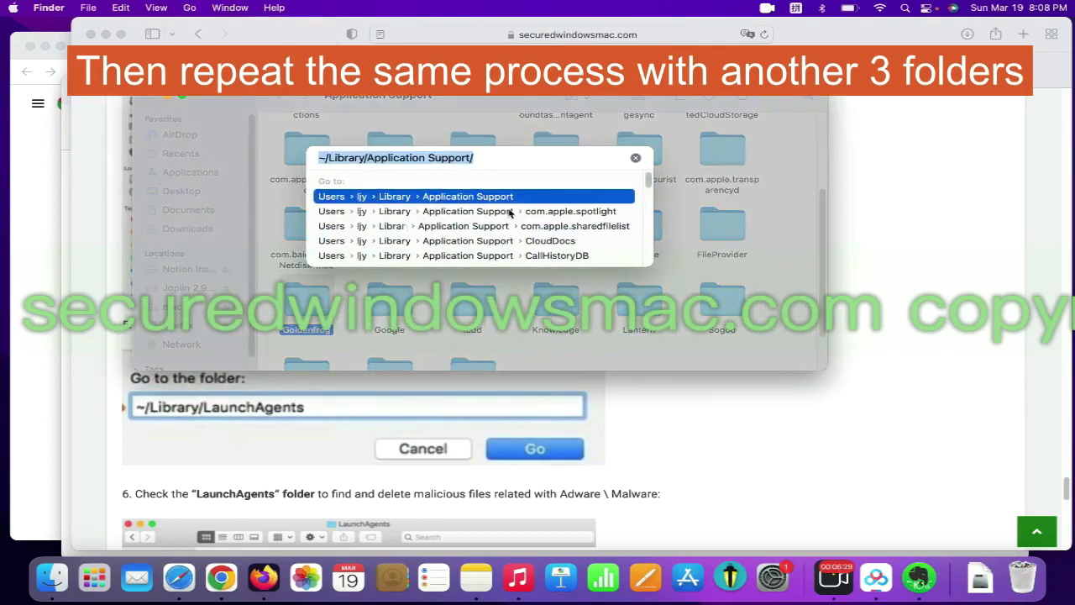
{"action": "key", "text": "super+v"}
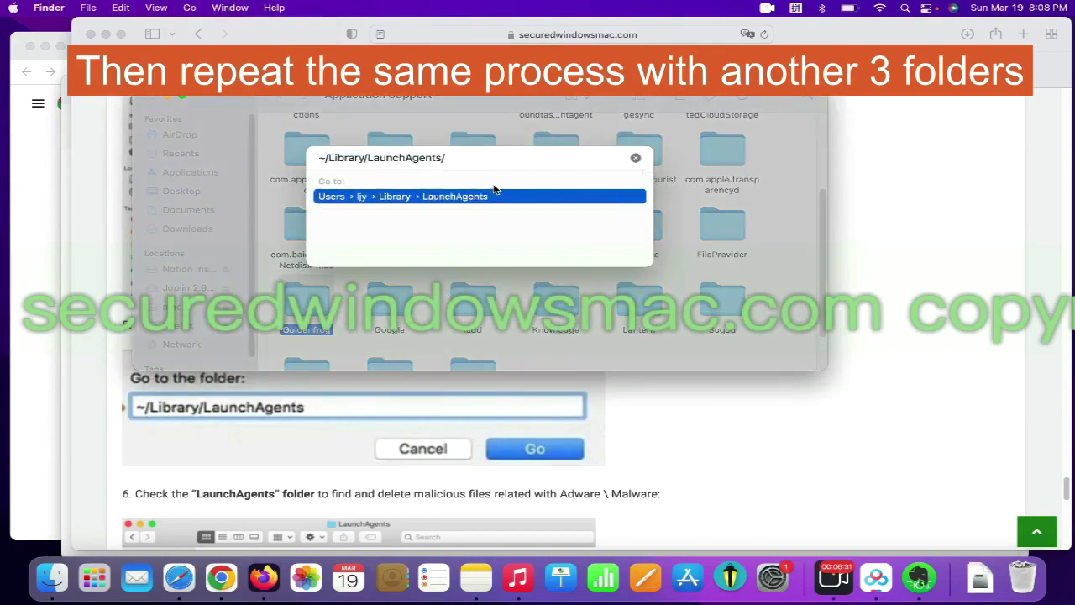
{"action": "key", "text": "Return"}
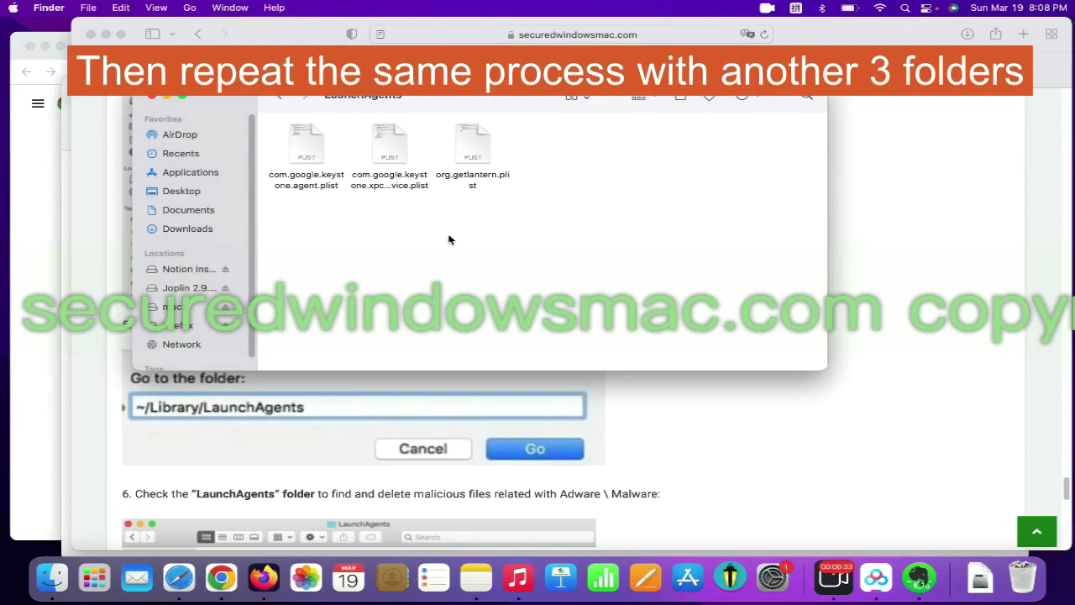
{"action": "right_click", "coordinate": [452, 176]}
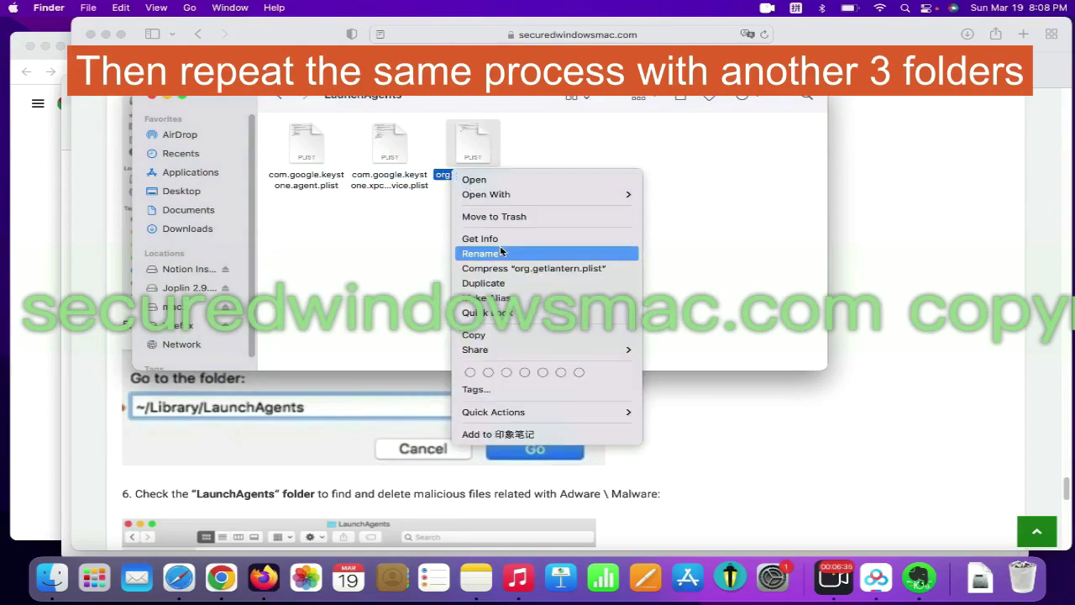
- Copy the /Library/LaunchDaemons/ path from step 7 of the removal guide
{"action": "left_click", "coordinate": [735, 384]}
{"action": "scroll", "coordinate": [727, 398], "scroll_direction": "down", "scroll_amount": 5}
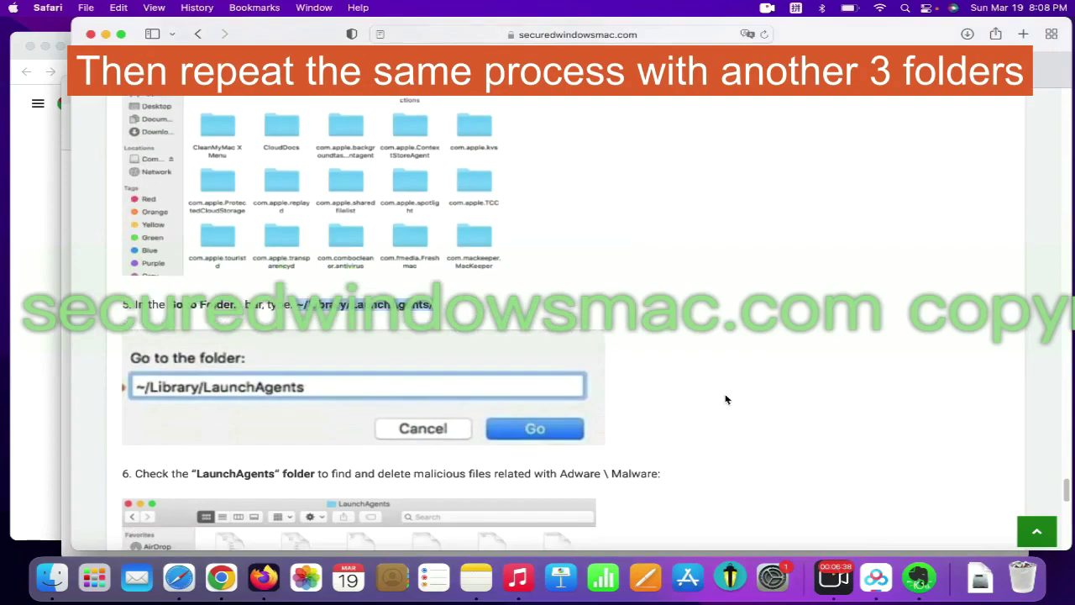
{"action": "scroll", "coordinate": [727, 399], "scroll_direction": "down", "scroll_amount": 1}
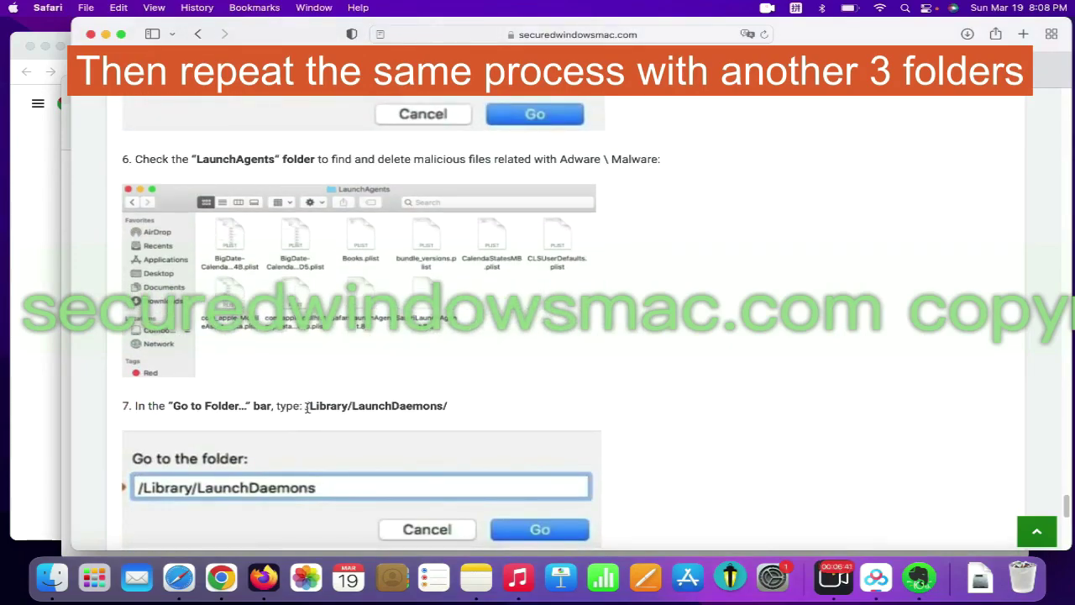
{"action": "left_click_drag", "start_coordinate": [307, 406], "coordinate": [460, 407]}
{"action": "right_click", "coordinate": [430, 406]}
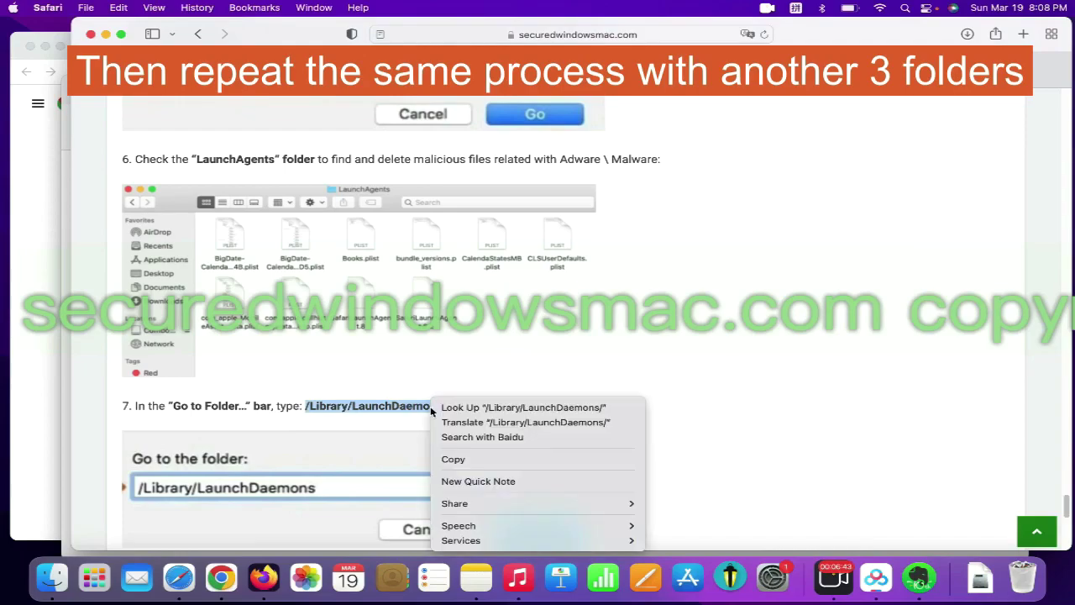
{"action": "left_click", "coordinate": [474, 458]}
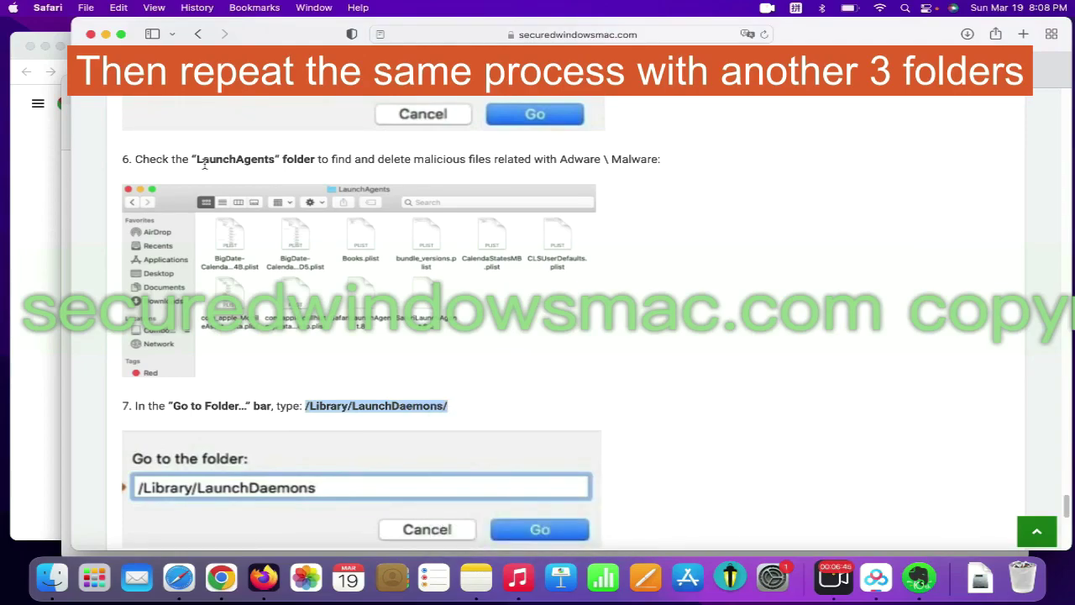
- Open /Library/LaunchDaemons/ in Finder through Go to Folder with the pasted path
{"action": "left_click", "coordinate": [38, 63]}
{"action": "left_click", "coordinate": [188, 8]}
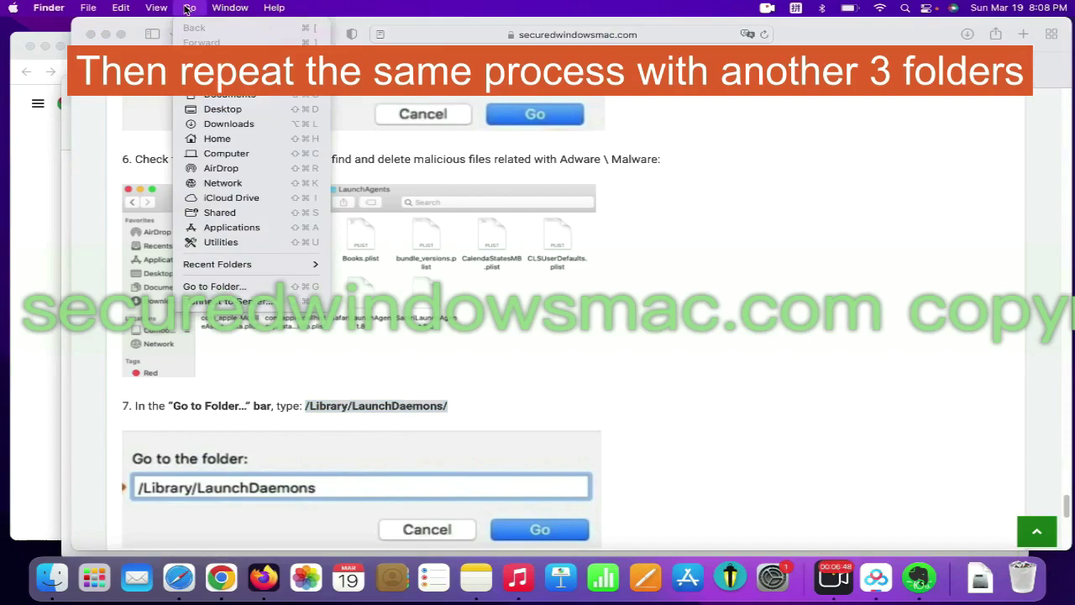
{"action": "left_click", "coordinate": [246, 293]}
{"action": "key", "text": "super+v"}
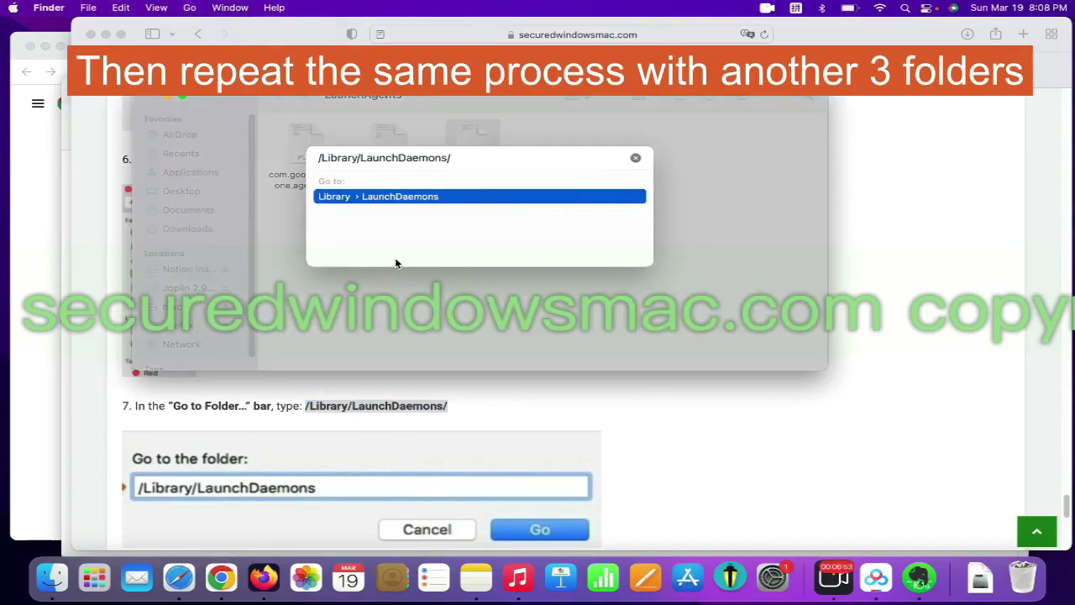
{"action": "key", "text": "Return"}
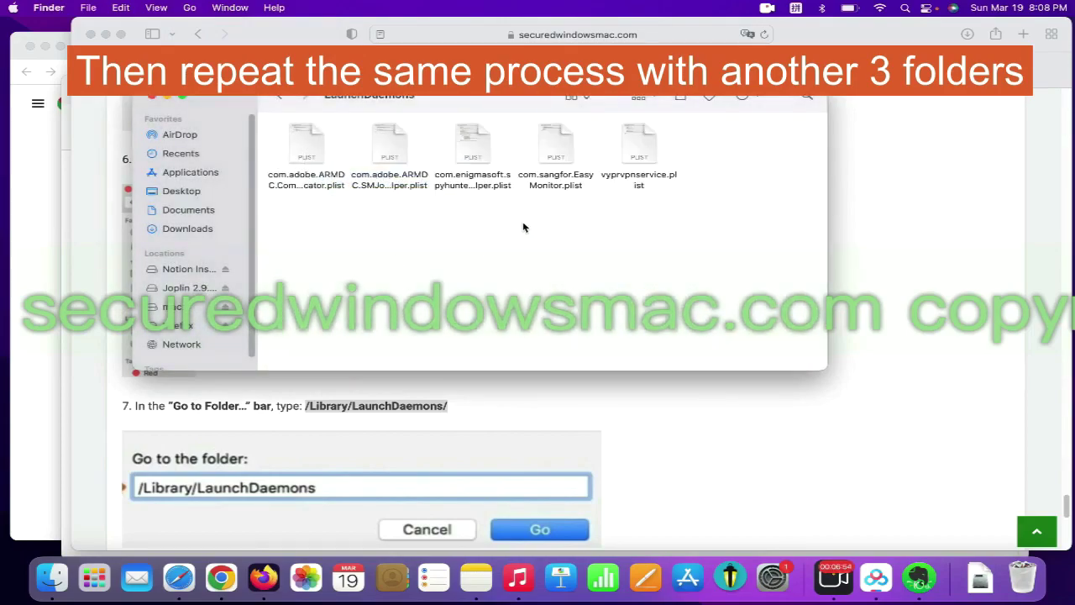
- Move vyprvpnservice.plist to the Trash and scroll on in the guide
{"action": "right_click", "coordinate": [647, 157]}
{"action": "left_click", "coordinate": [690, 197]}
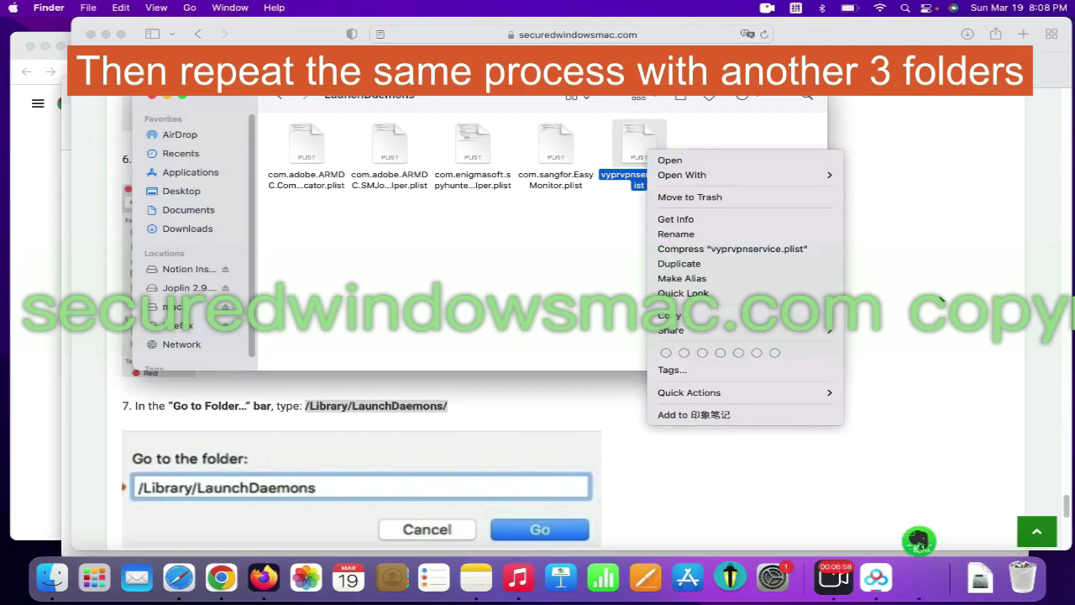
{"action": "left_click", "coordinate": [961, 330]}
{"action": "scroll", "coordinate": [962, 330], "scroll_direction": "down", "scroll_amount": 10}
- Follow the Download SpyHunter For Mac OS (Free Trial) link on the page
{"action": "left_click_drag", "start_coordinate": [961, 330], "coordinate": [320, 415]}
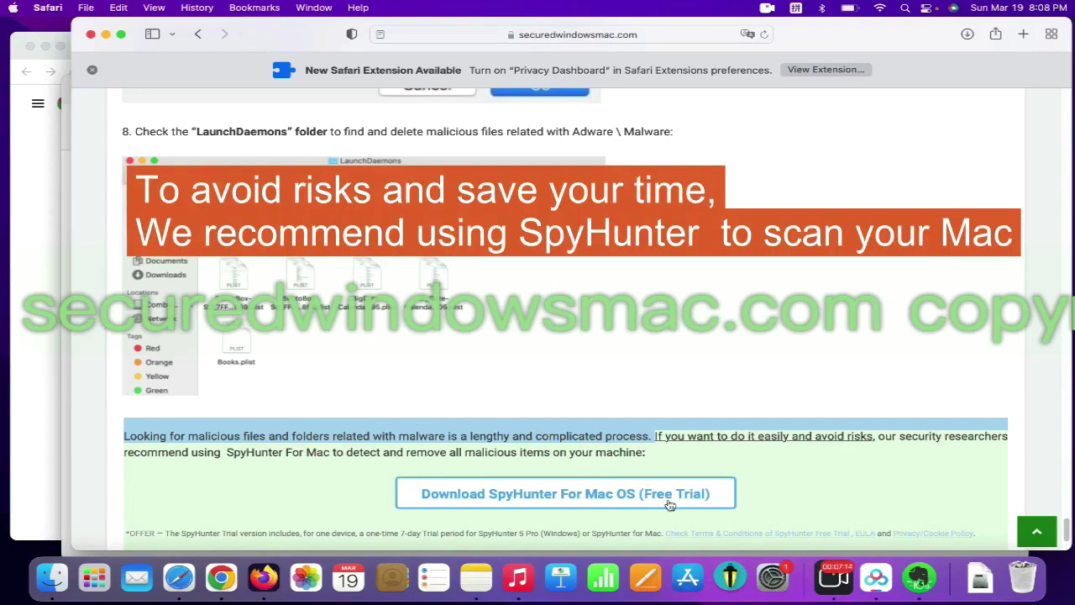
{"action": "left_click", "coordinate": [669, 504]}
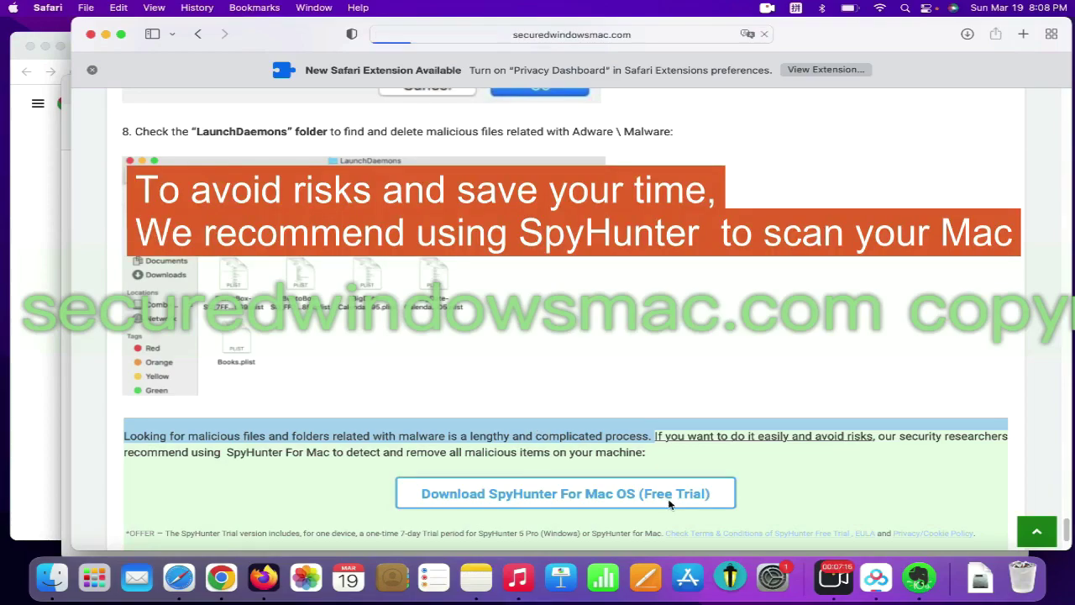